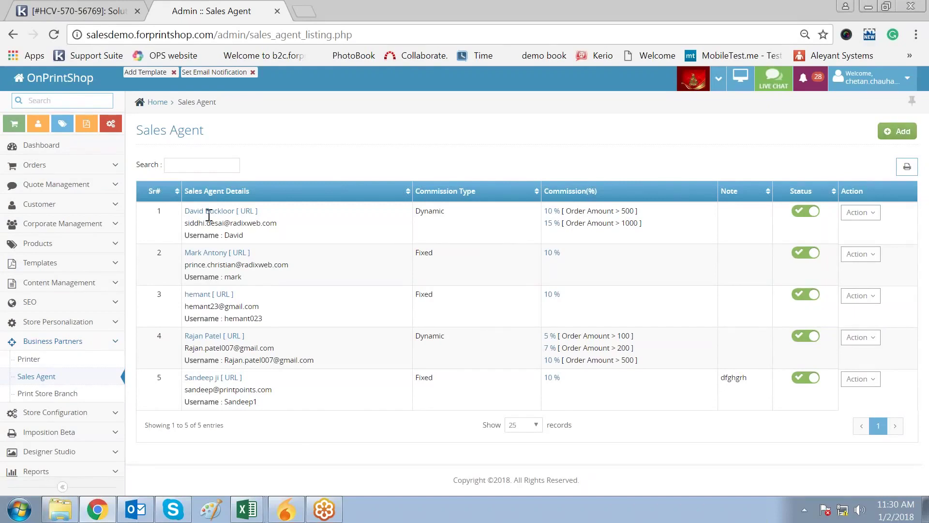
- Review the existing agents' details, including a fixed 10% and a Dynamic commission type
drag(209, 216, 243, 235)
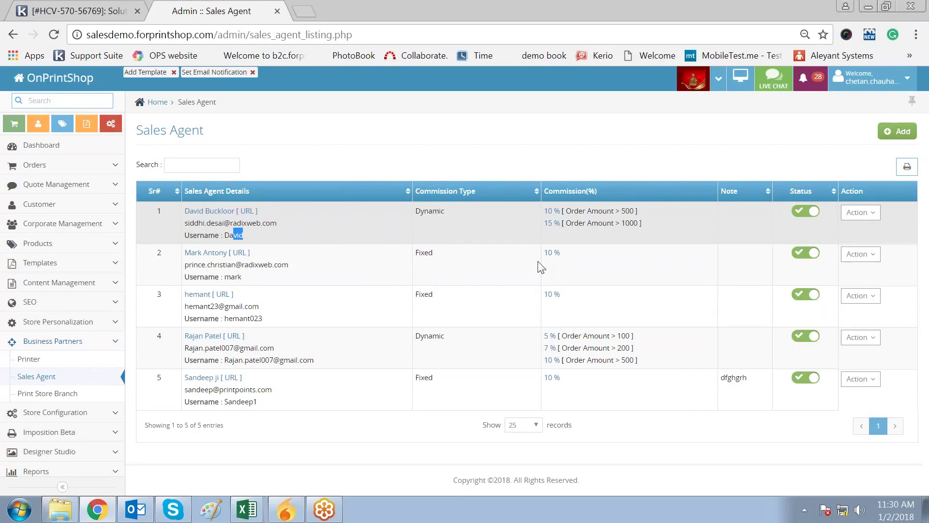
drag(543, 255, 564, 255)
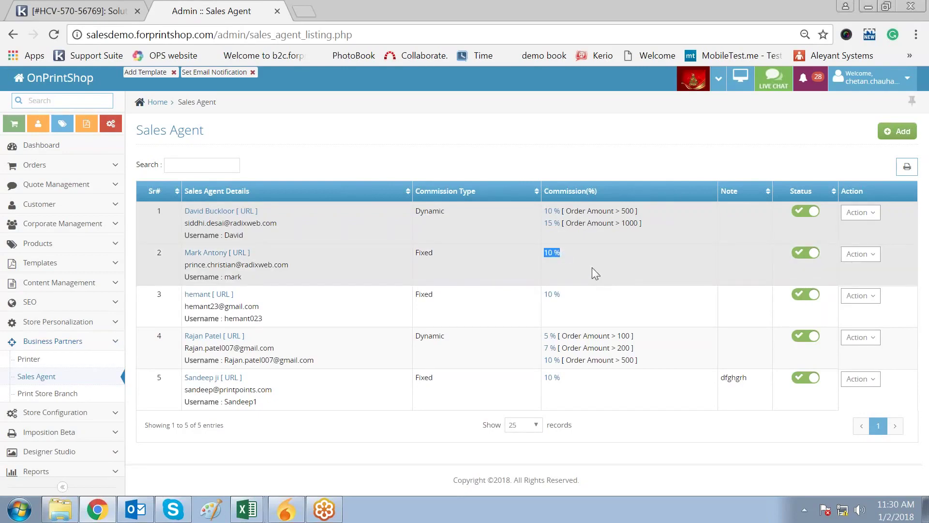
drag(429, 213, 443, 214)
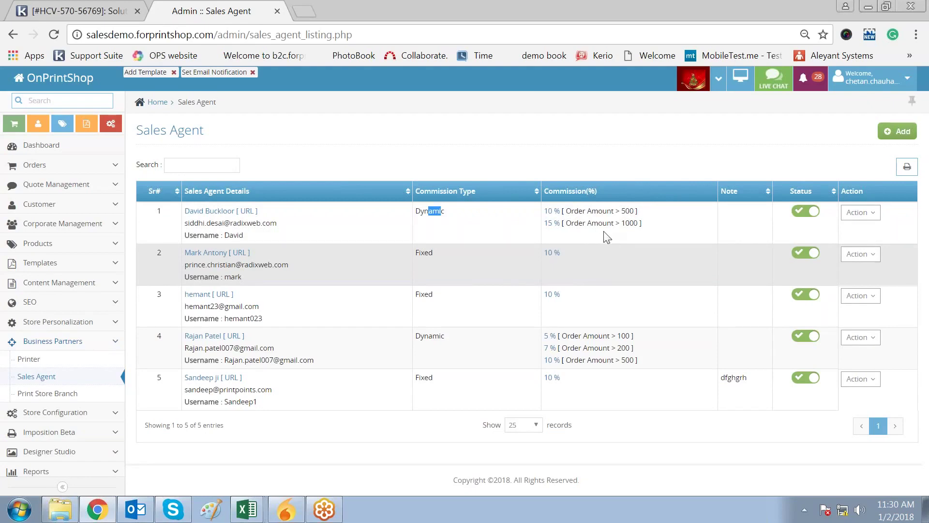
click(725, 147)
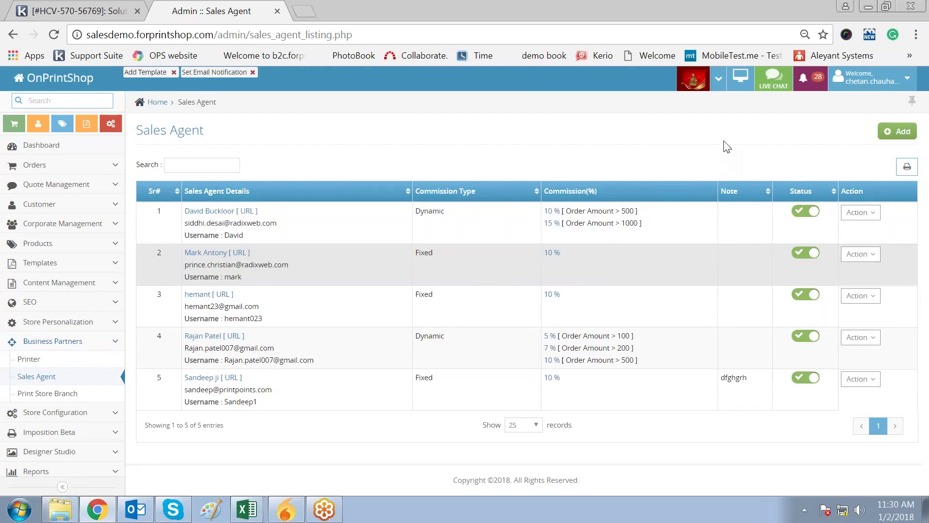
- Start a new sales agent and enter its name, e-mail, username and password
click(908, 137)
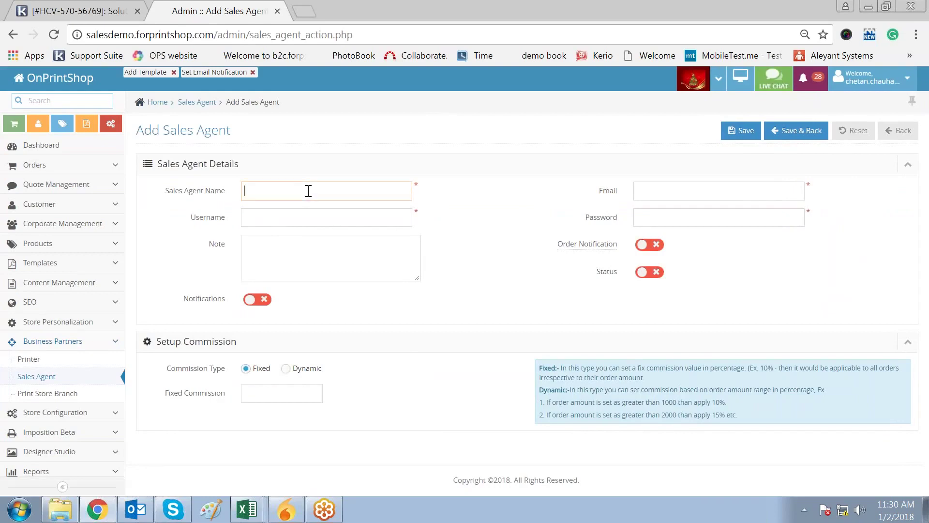
text(hillips)
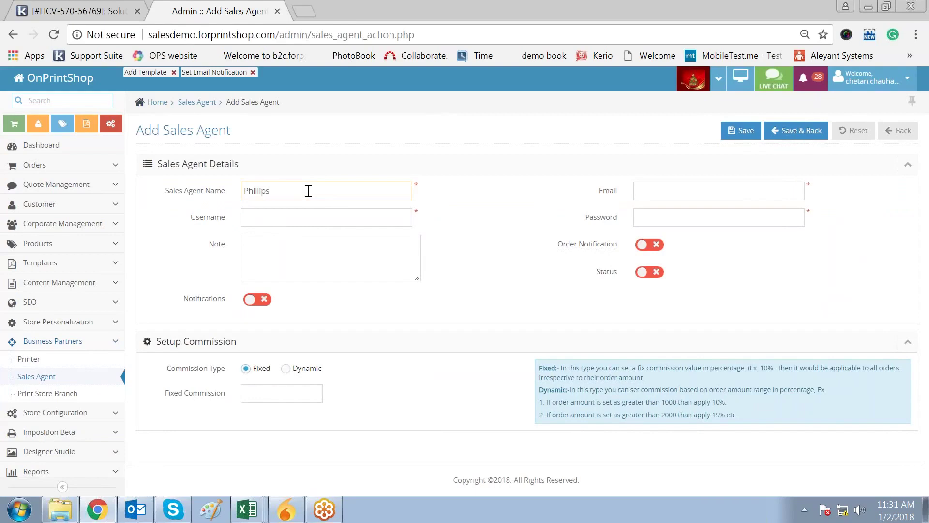
key(Tab)
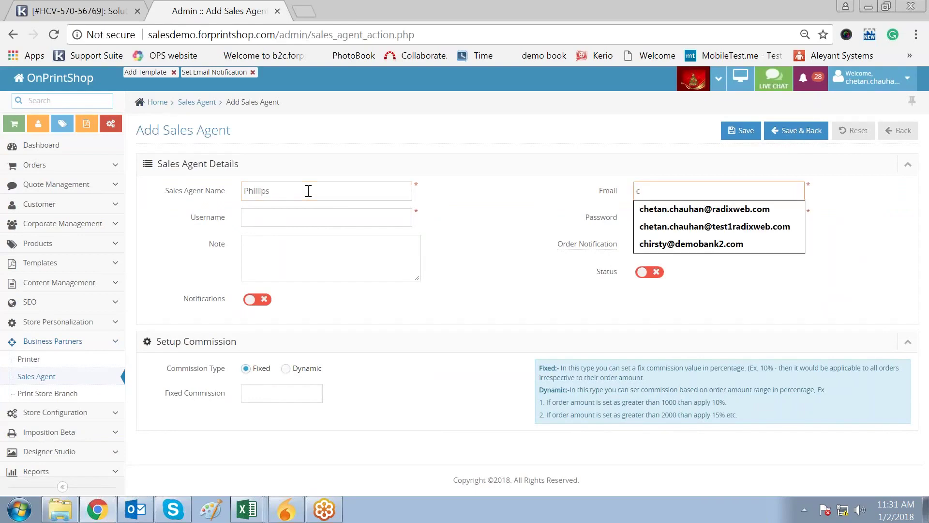
click(720, 209)
click(344, 221)
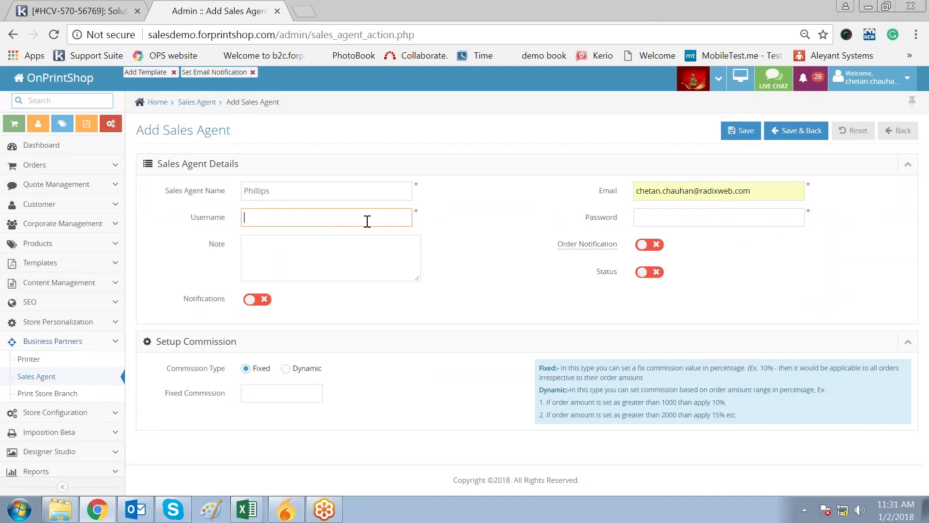
drag(763, 189, 602, 230)
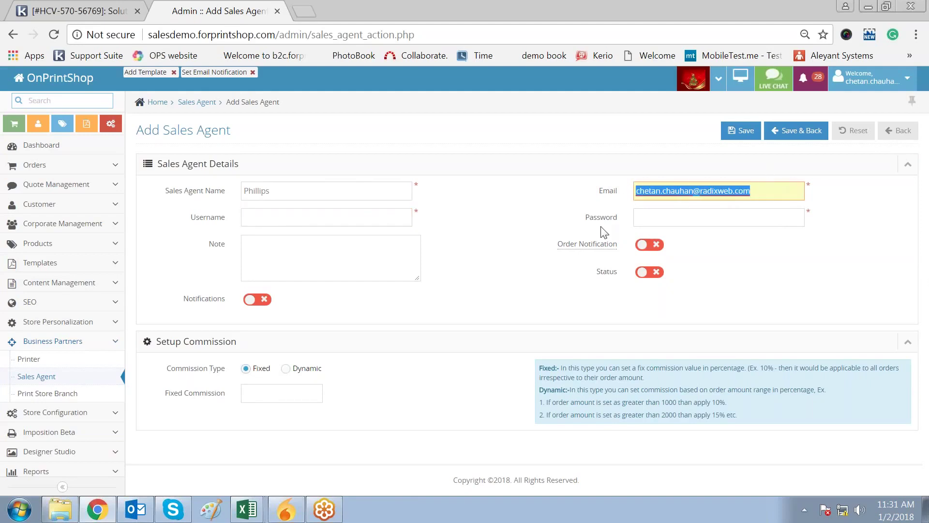
key(Right)
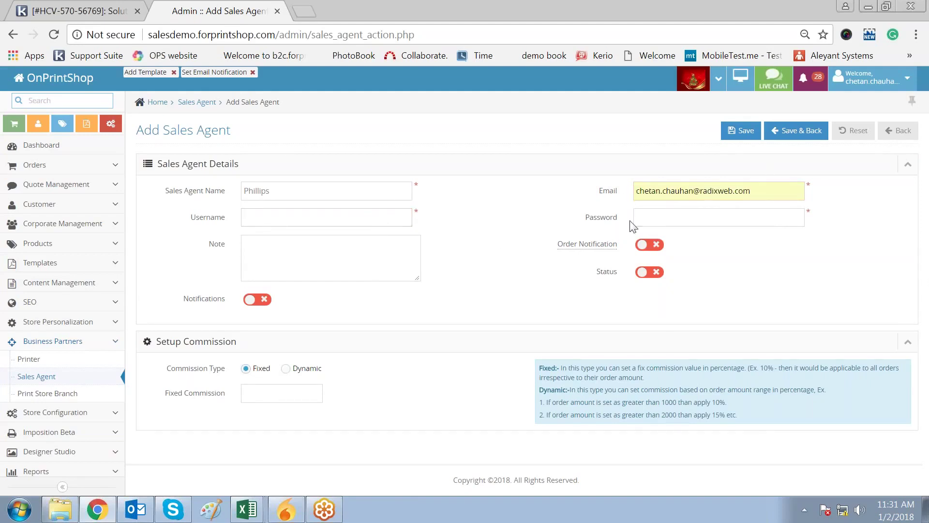
click(299, 213)
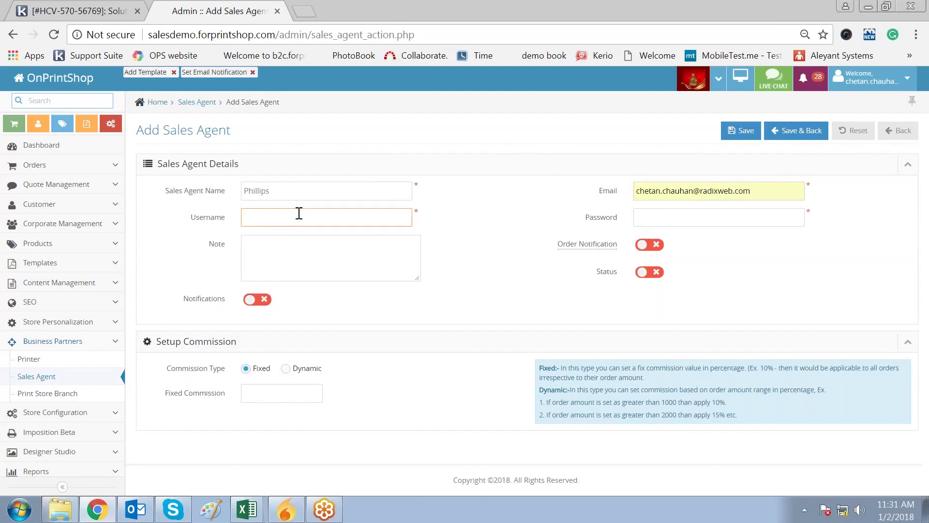
text(Phillips)
click(653, 219)
click(651, 235)
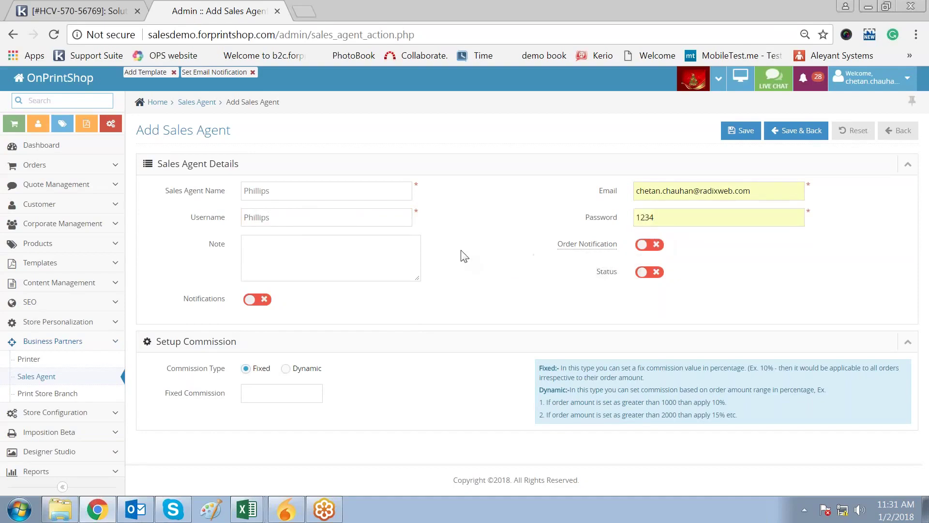
- Switch on Order Notification, Status and Notifications for the new agent
click(642, 245)
click(642, 273)
click(252, 298)
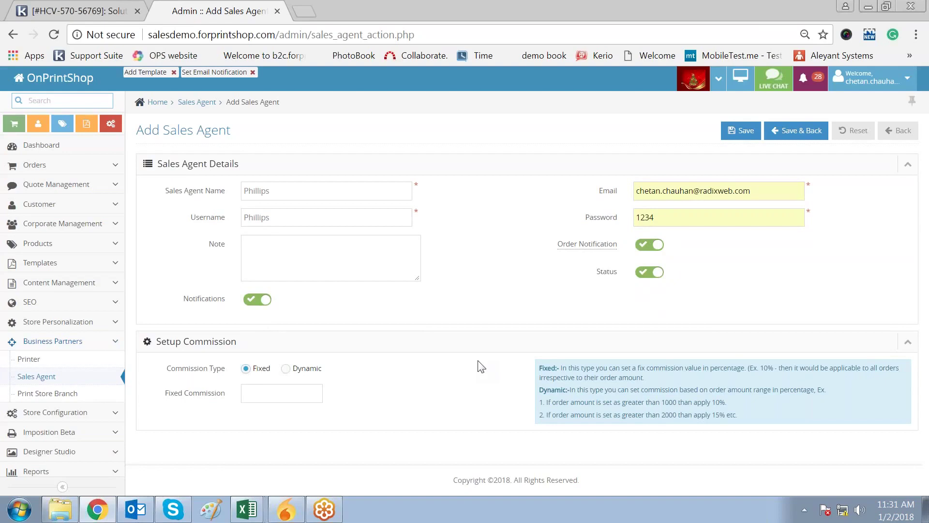
mouse_move(558, 248)
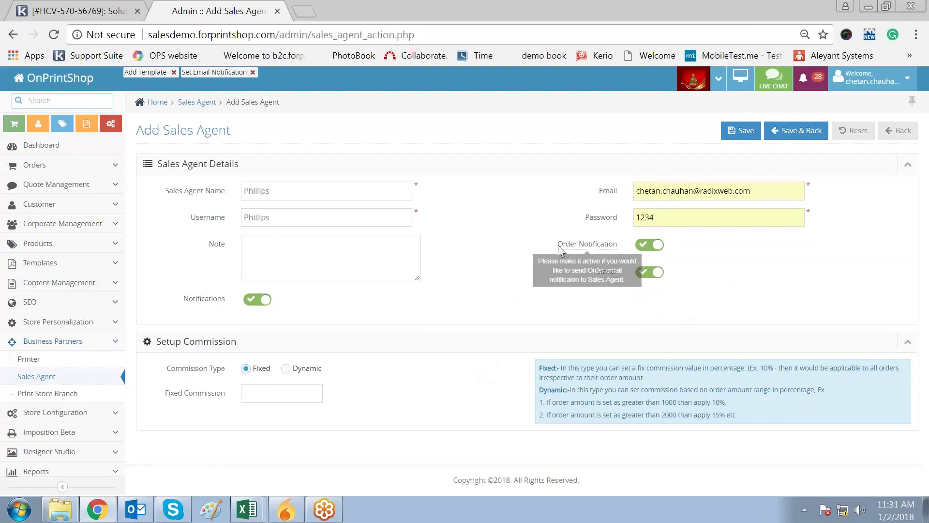
drag(558, 245, 619, 246)
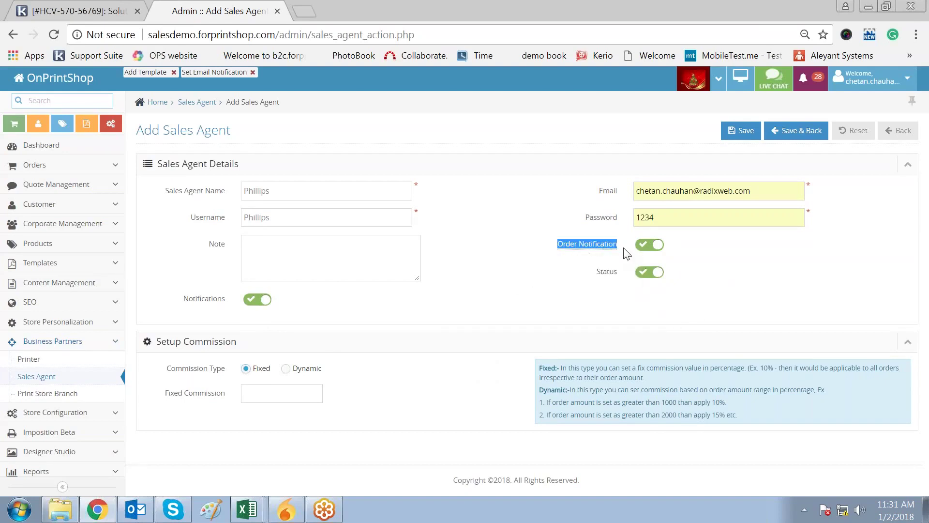
click(771, 269)
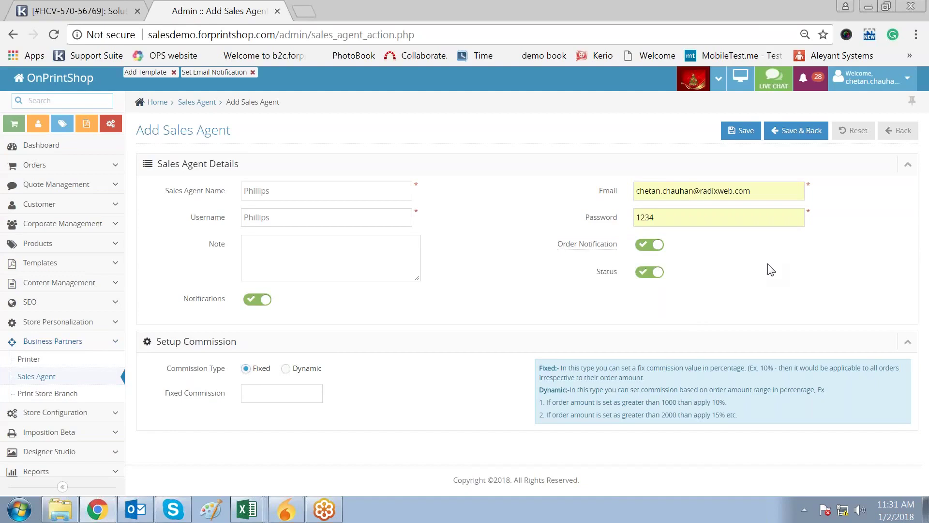
click(257, 191)
shift+click(243, 191)
click(487, 240)
drag(750, 196, 635, 197)
click(504, 293)
drag(193, 299, 369, 310)
click(370, 310)
- Check the entered username, password and e-mail, then choose Dynamic commission type
click(271, 216)
key(ctrl+a)
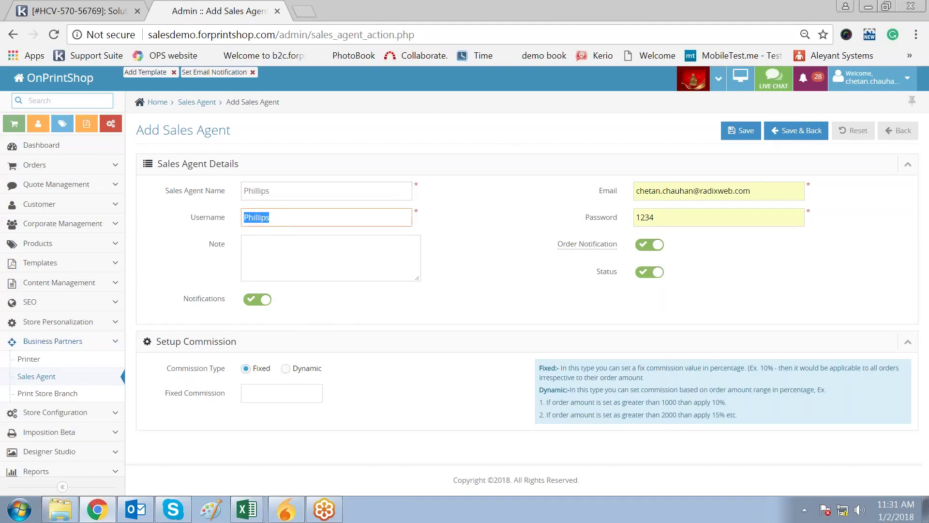
drag(658, 217, 607, 243)
click(501, 306)
click(760, 194)
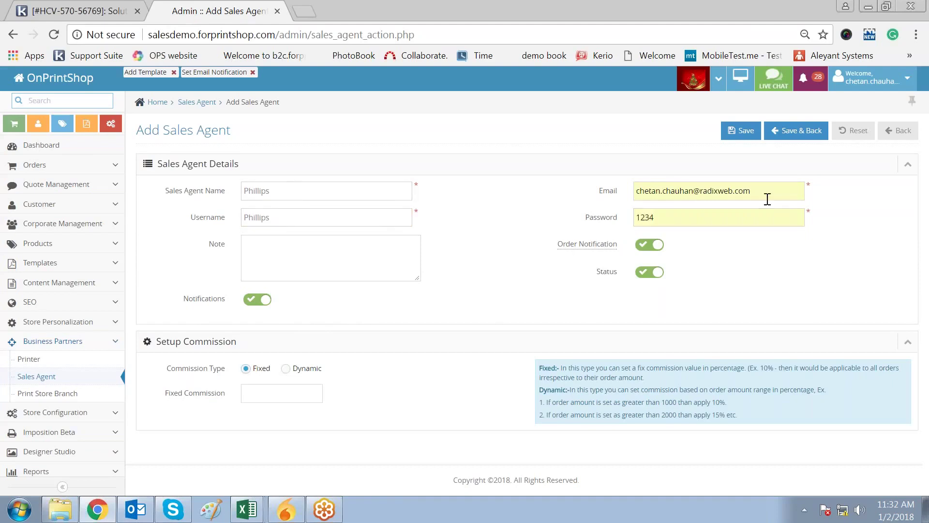
triple_click(633, 190)
click(514, 289)
click(286, 369)
- Enter the first commission tier: order amount 50 at 5%
scroll(406, 365, down, 1)
click(197, 403)
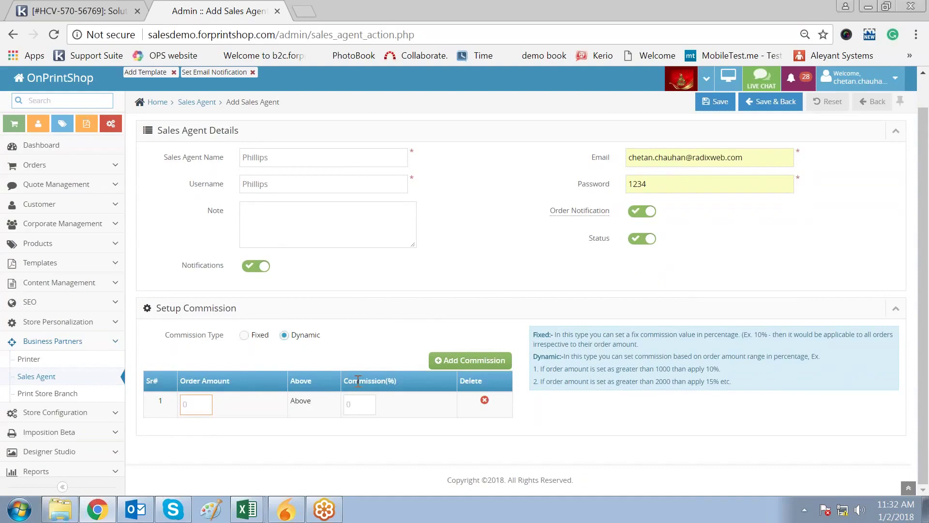
text(50)
key(Down)
key(Return)
click(201, 404)
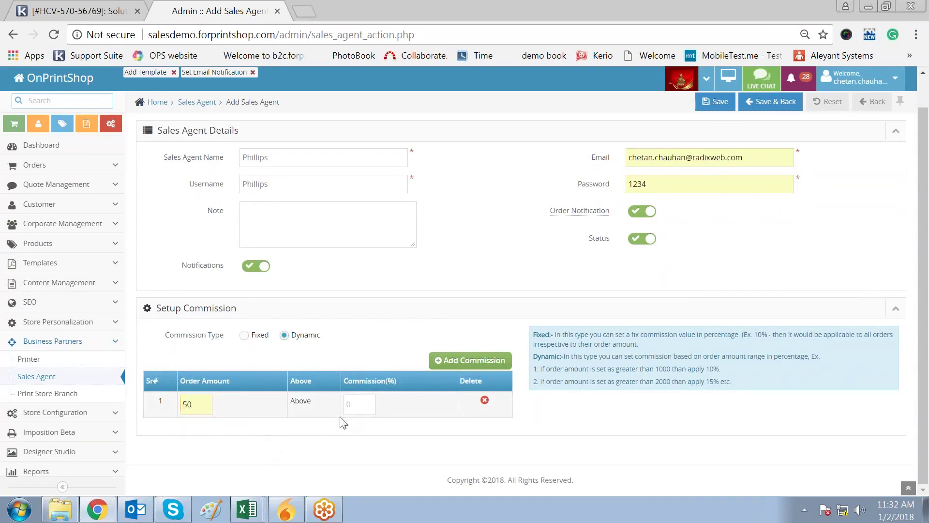
drag(199, 404, 180, 406)
click(359, 407)
text(5)
click(367, 426)
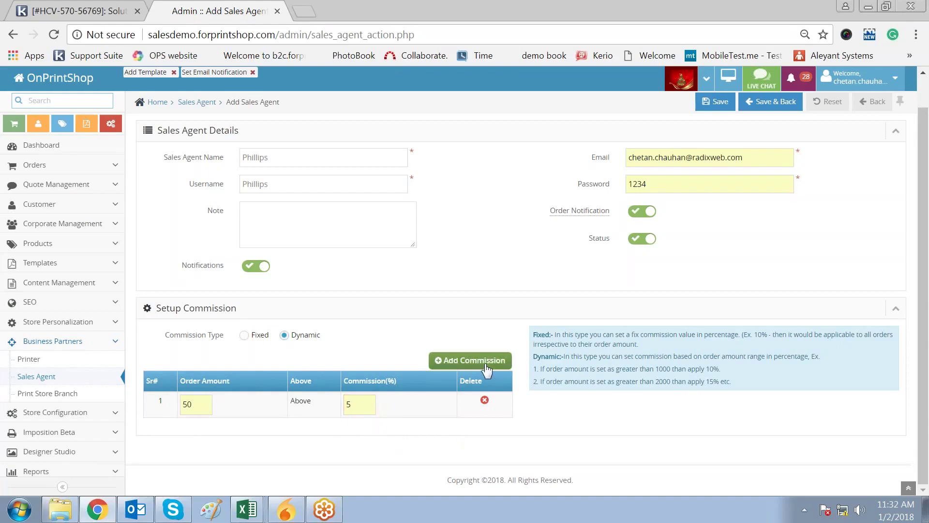
- Add two more tiers: 200 at 7% and 1000 at 10%
click(442, 360)
scroll(460, 335, down, 1)
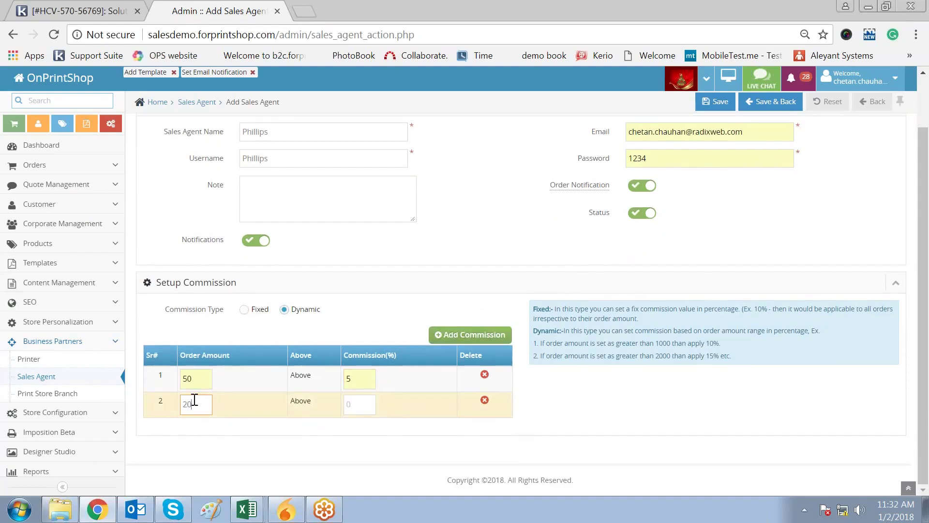
click(353, 408)
text(7)
click(356, 424)
click(475, 347)
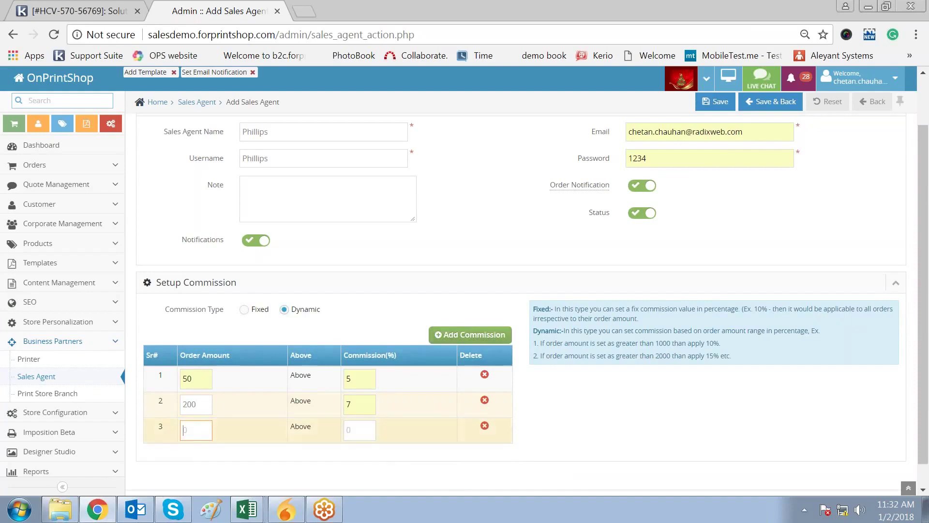
click(197, 429)
text(100)
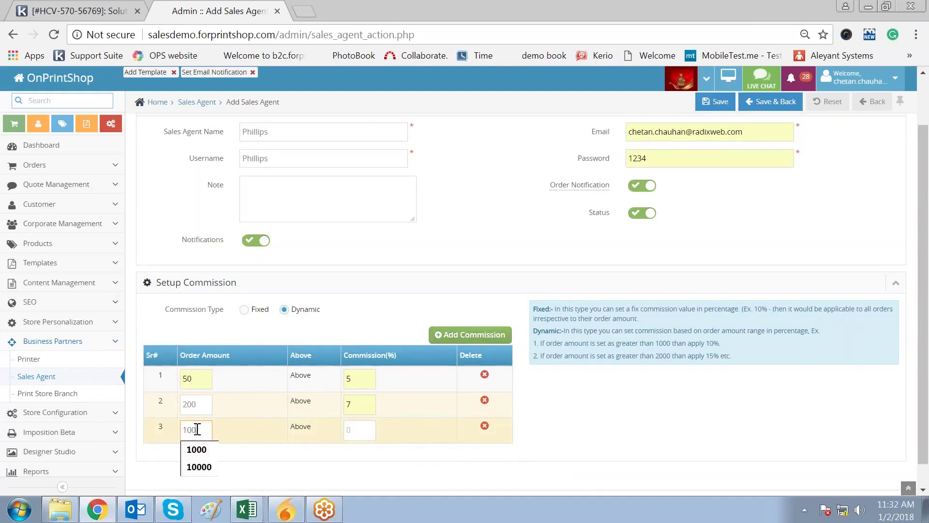
text(0)
click(361, 431)
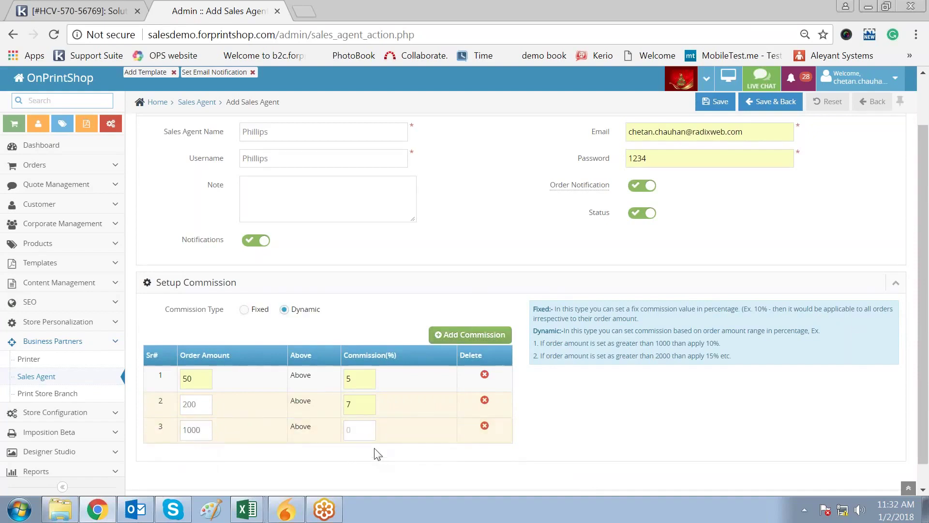
text(10)
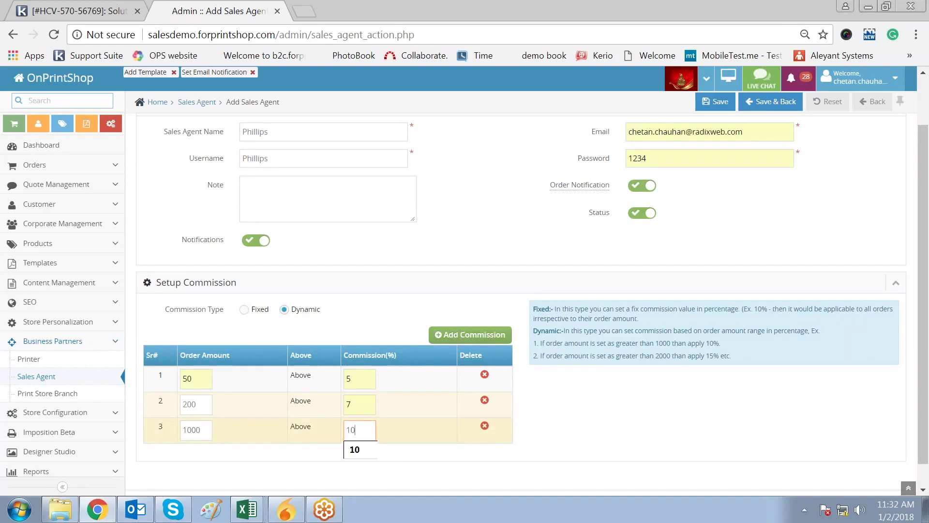
click(361, 449)
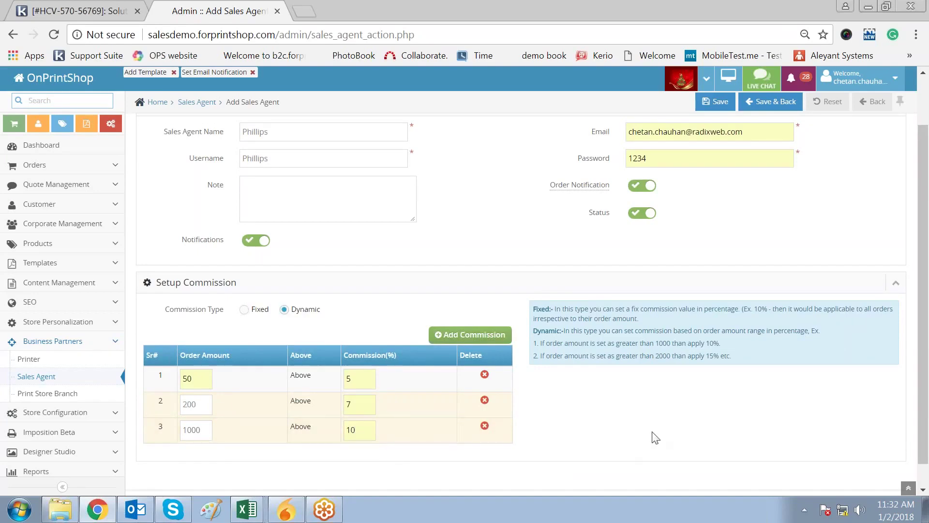
scroll(654, 437, up, 2)
scroll(648, 441, down, 2)
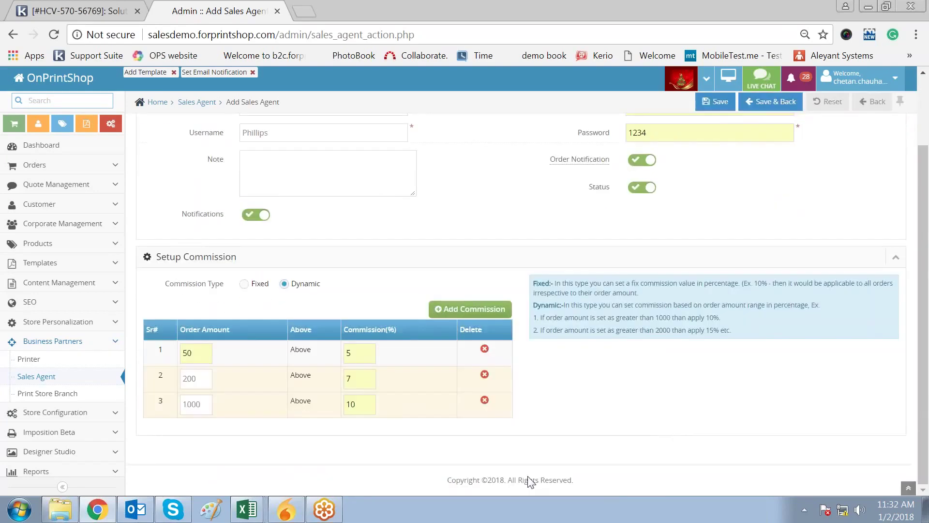
- Verify the three tiers: 50 at 5%, 200 at 7%, 1000 at 10%
double_click(187, 353)
click(240, 453)
drag(195, 352, 186, 353)
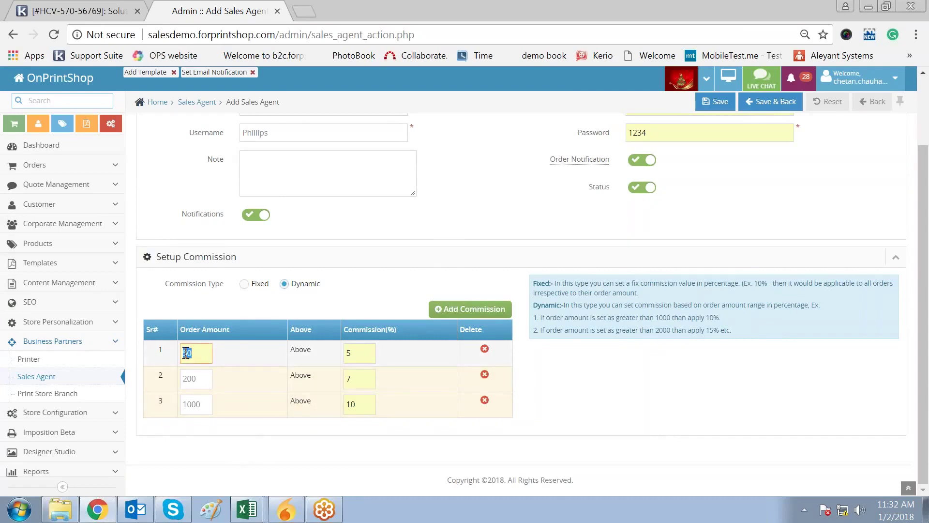
double_click(189, 379)
click(296, 459)
click(351, 449)
drag(199, 380, 188, 404)
click(363, 438)
drag(350, 379, 345, 379)
drag(205, 403, 182, 404)
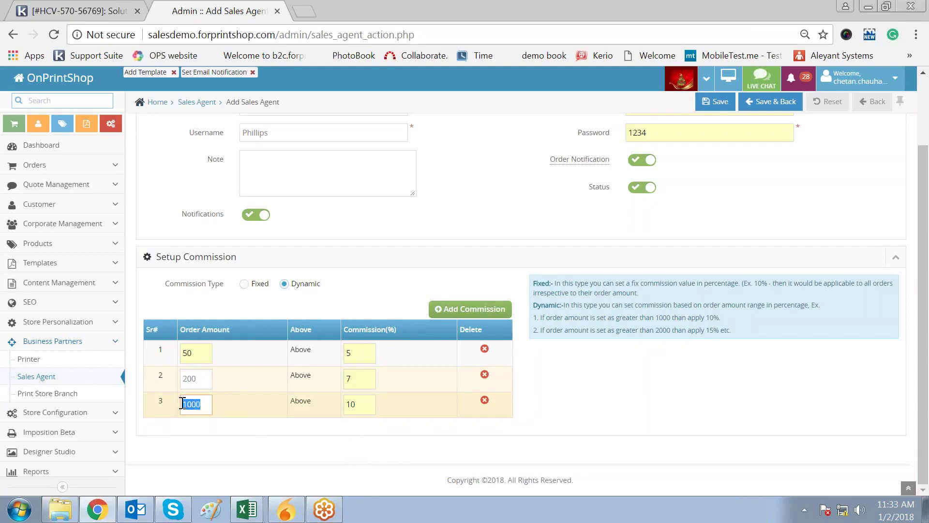
click(254, 455)
drag(359, 404, 341, 411)
click(483, 226)
scroll(484, 225, up, 3)
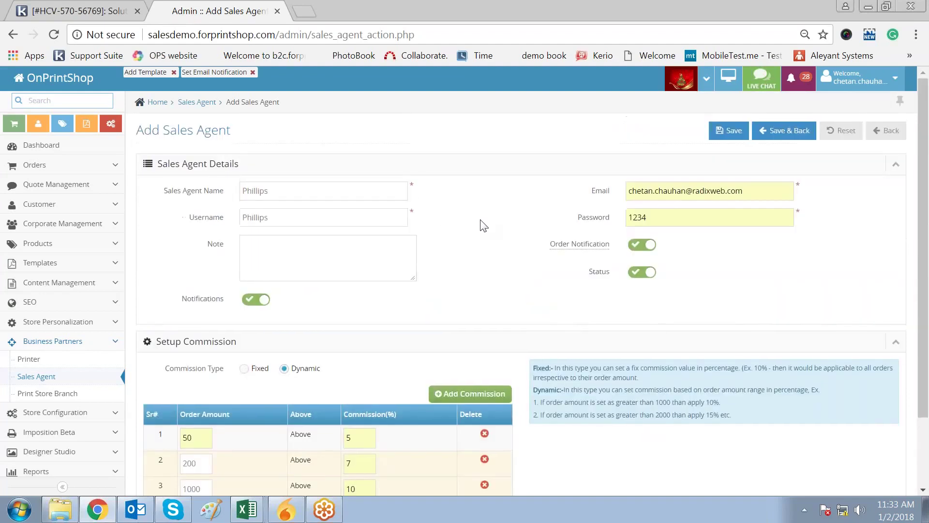
- Save the new agent, confirm it appears as row 6, and bring up the Outlook inbox
double_click(301, 191)
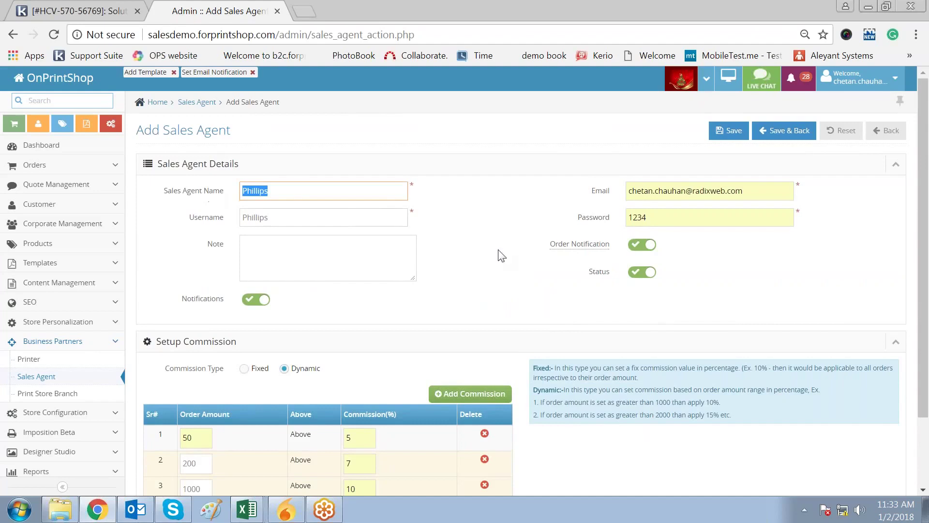
click(777, 134)
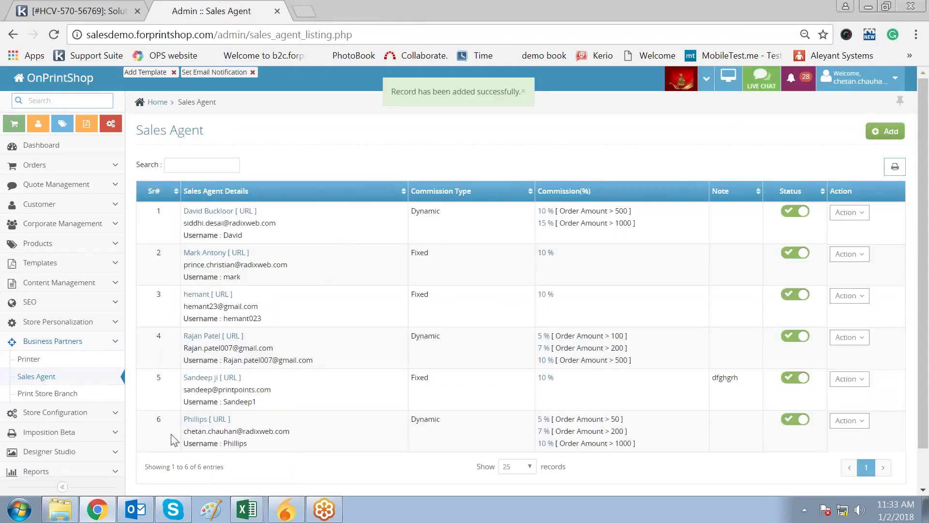
drag(183, 420, 232, 420)
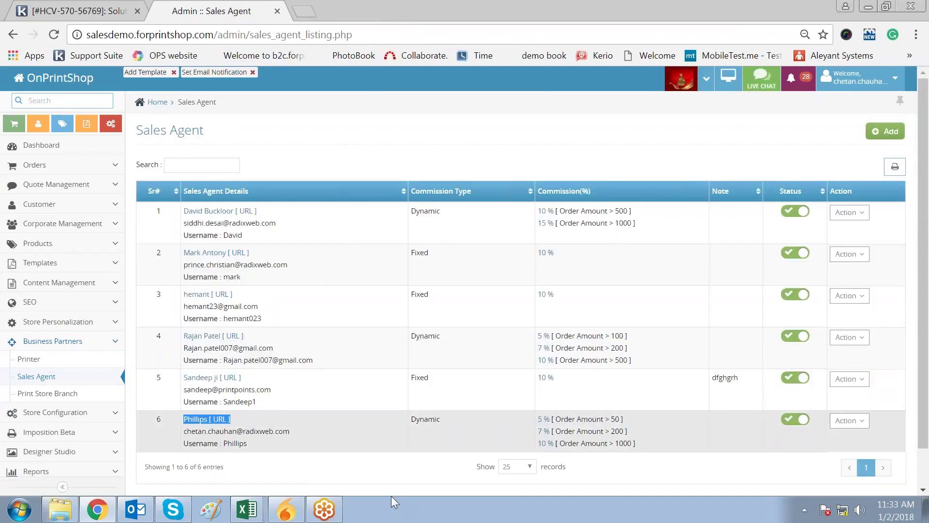
click(387, 516)
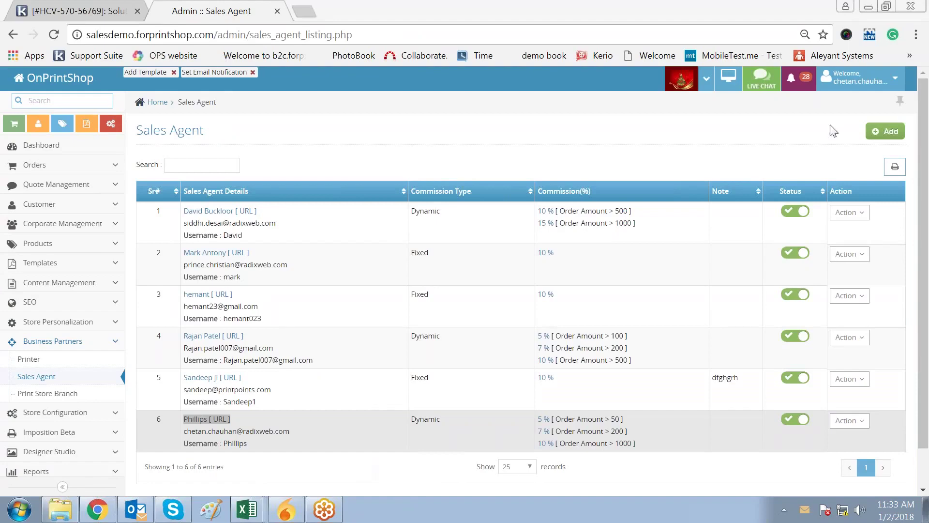
click(136, 509)
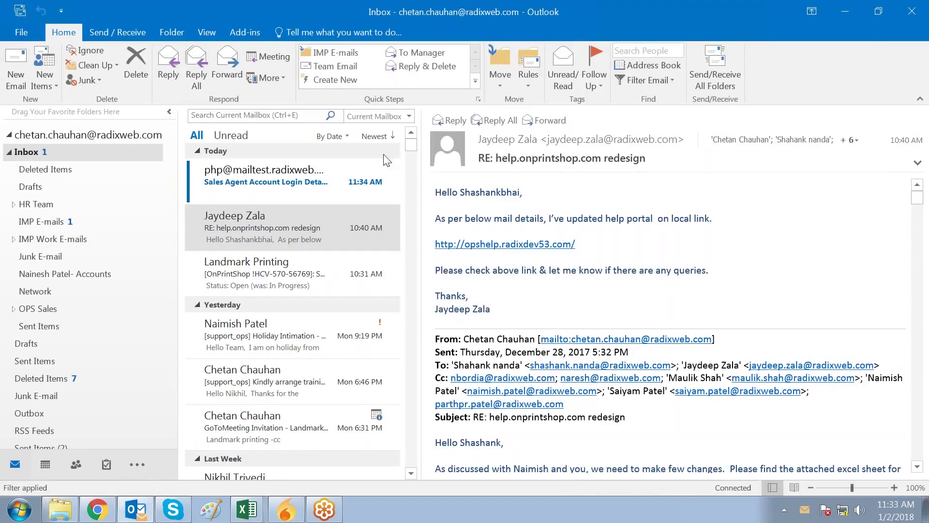
- Open the Sales Agent Account Login Details e-mail and read its username and password lines
click(279, 181)
drag(449, 290, 793, 284)
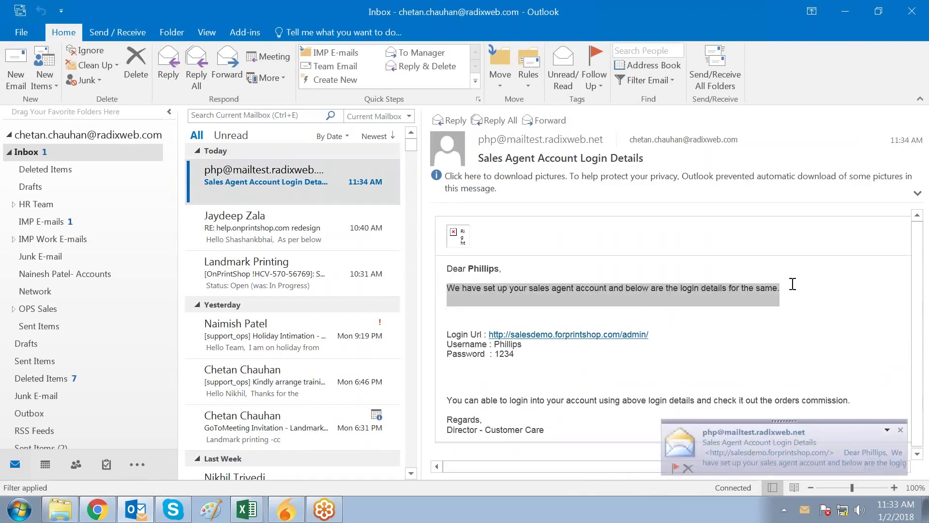
click(796, 333)
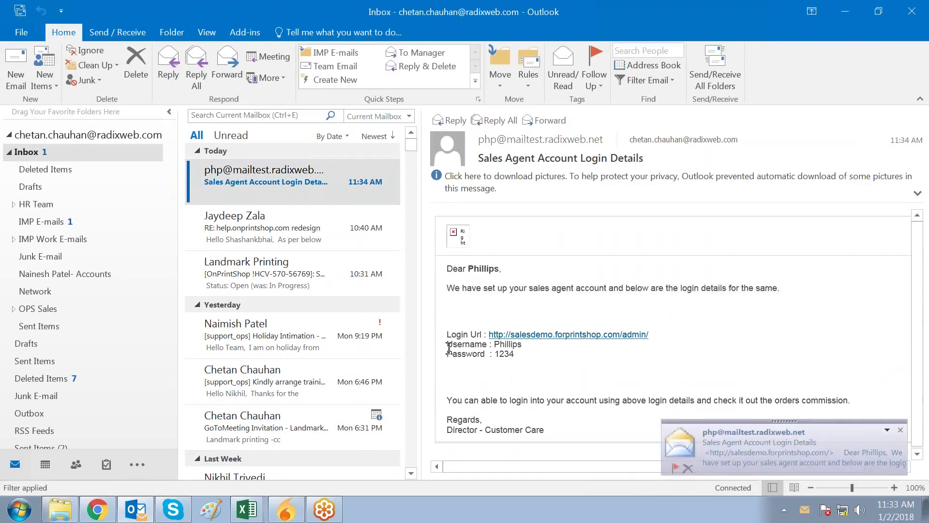
triple_click(510, 346)
key(shift+Down)
key(shift+Down)
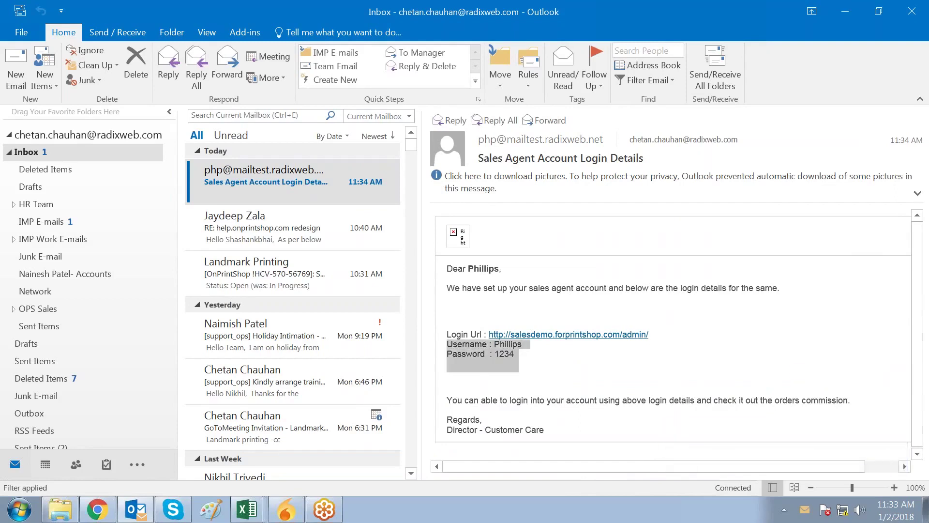
click(786, 337)
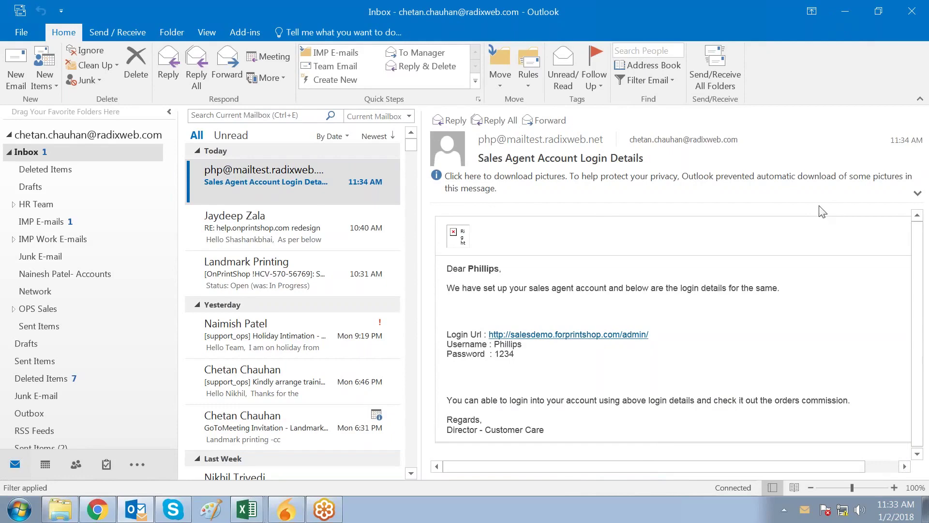
key(alt+Tab)
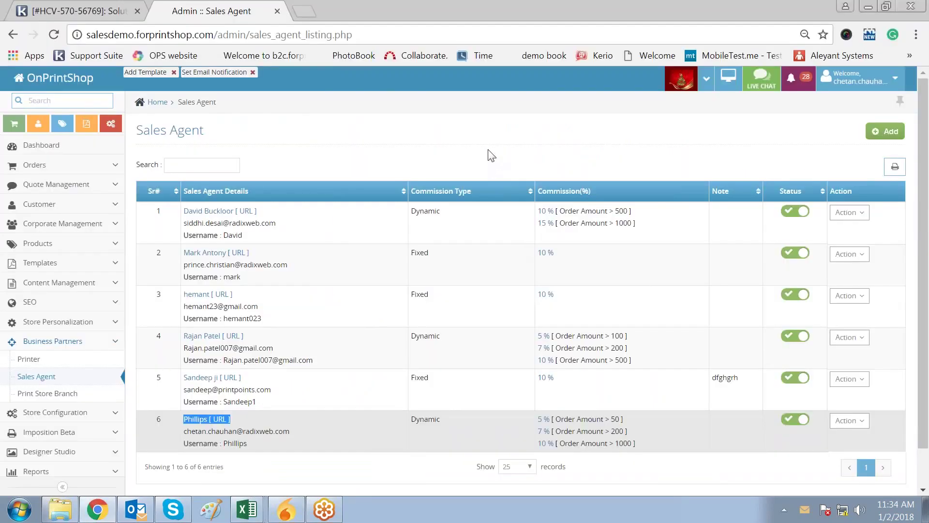
- Check the new agent's row 6 details and username, then log out of the admin account
click(491, 154)
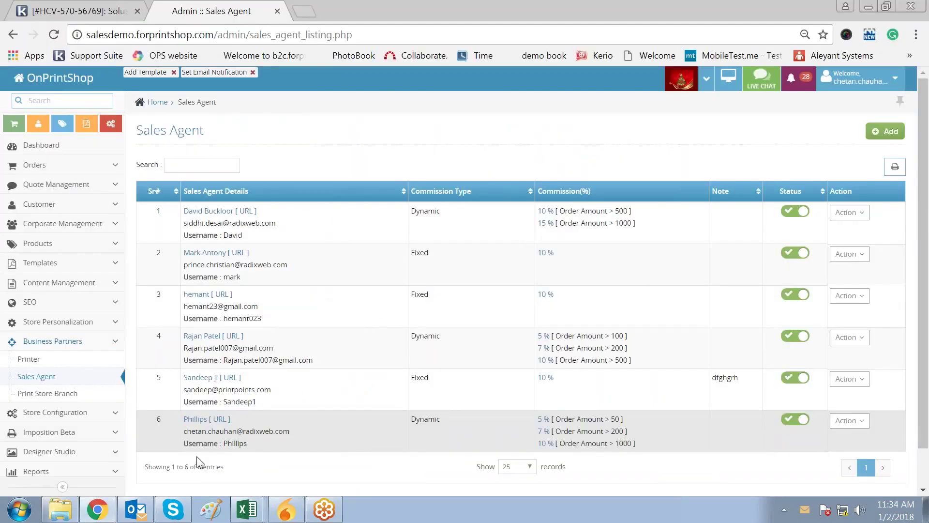
drag(195, 420, 234, 442)
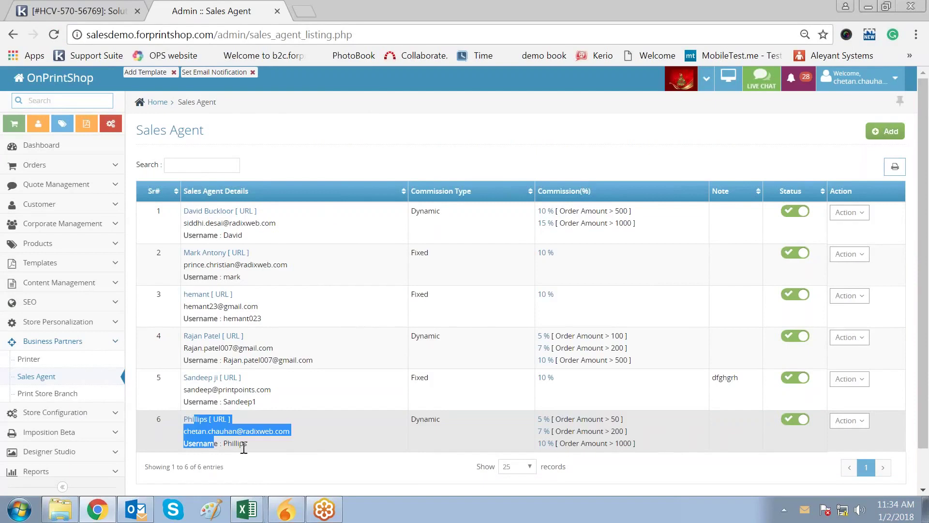
click(328, 443)
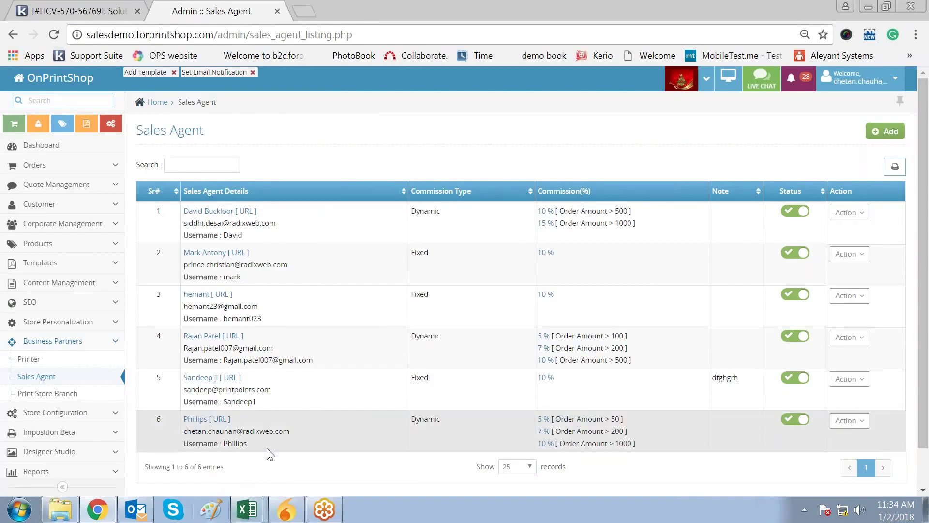
double_click(241, 443)
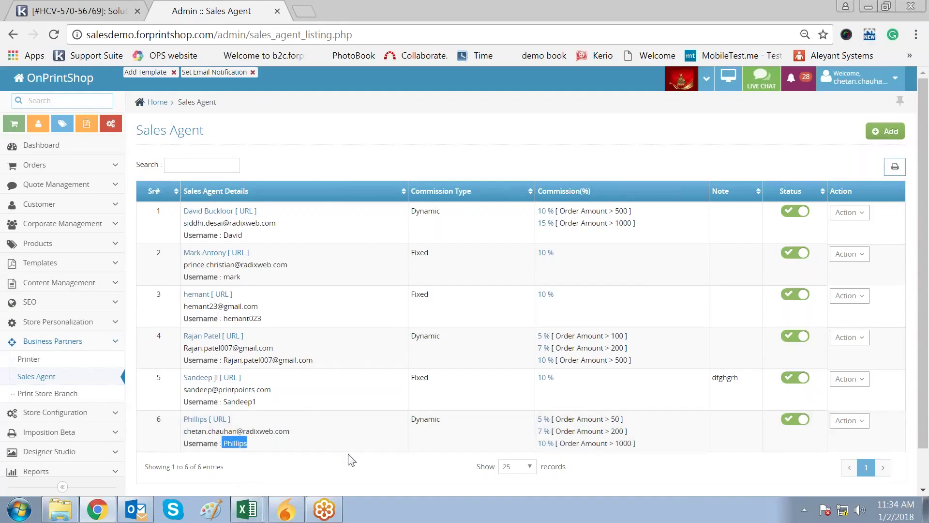
click(612, 139)
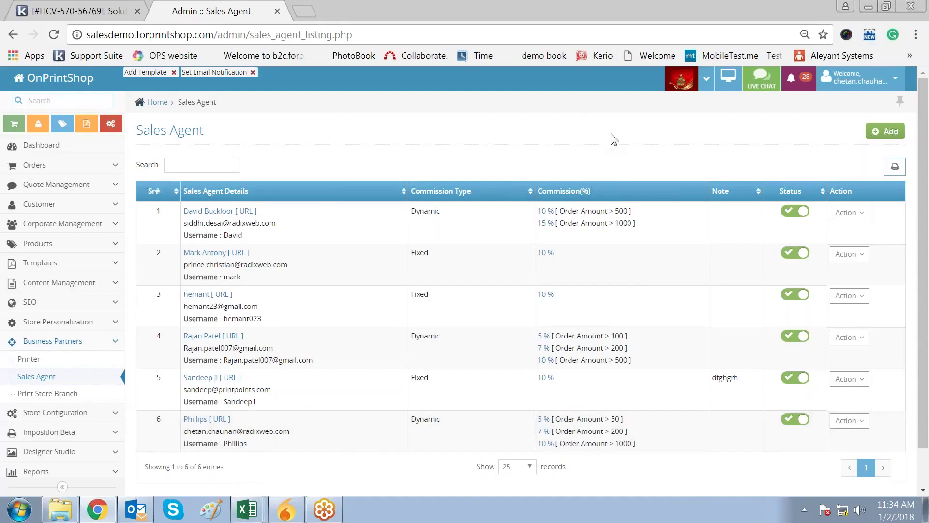
click(895, 78)
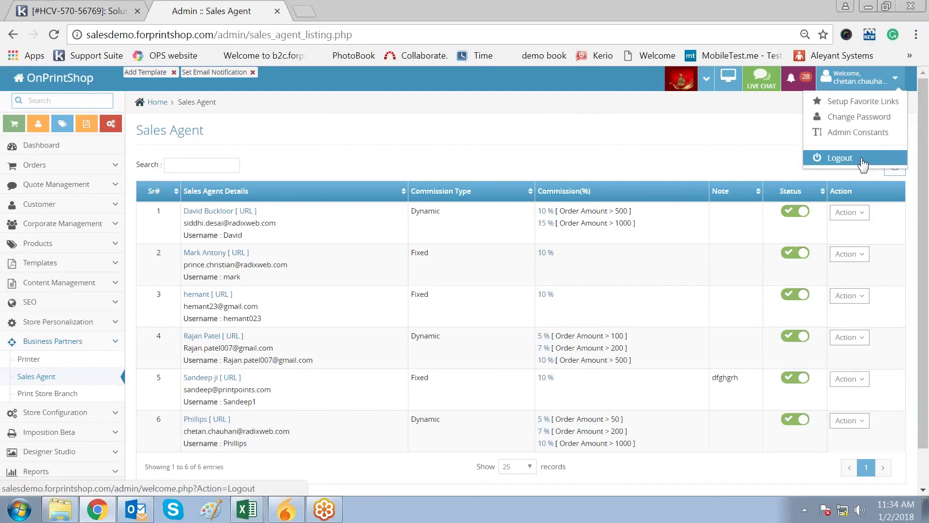
click(840, 158)
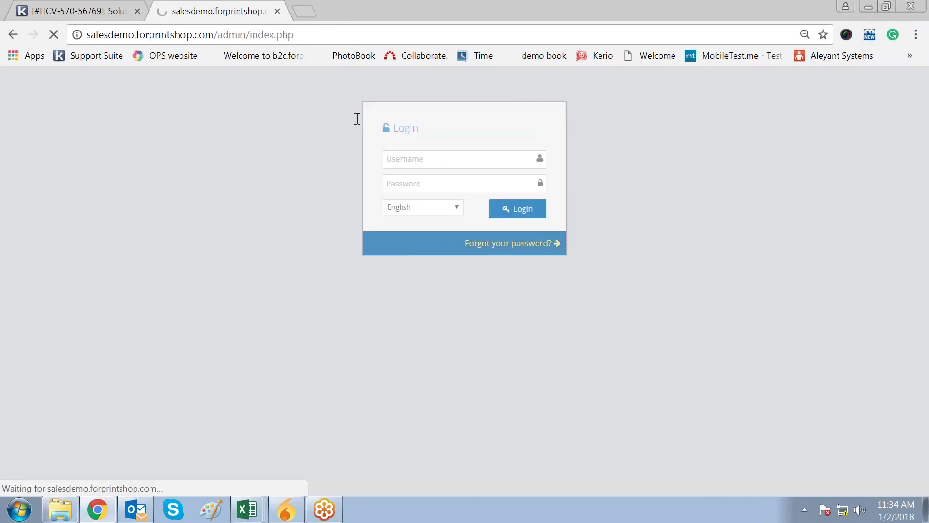
- Copy the admin login URL from the e-mail and load it in the browser
click(135, 509)
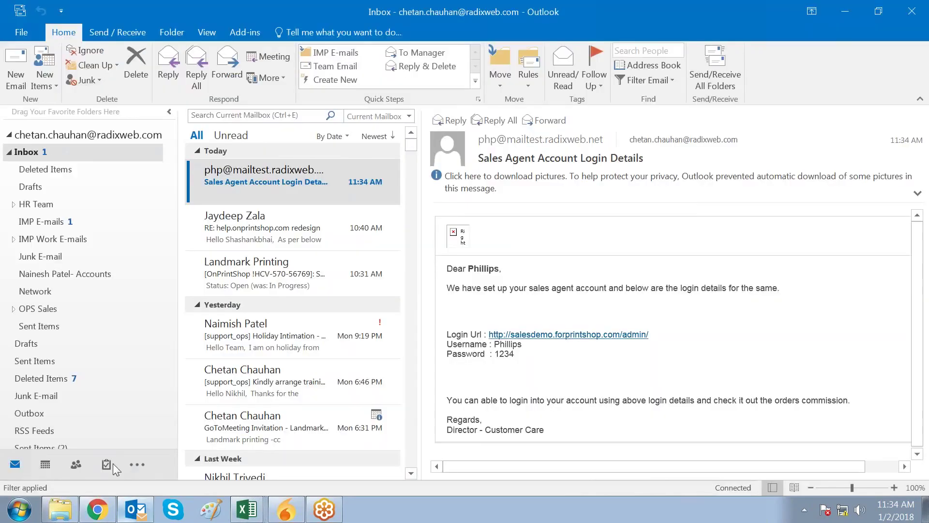
click(585, 334)
key(alt+Tab)
click(372, 29)
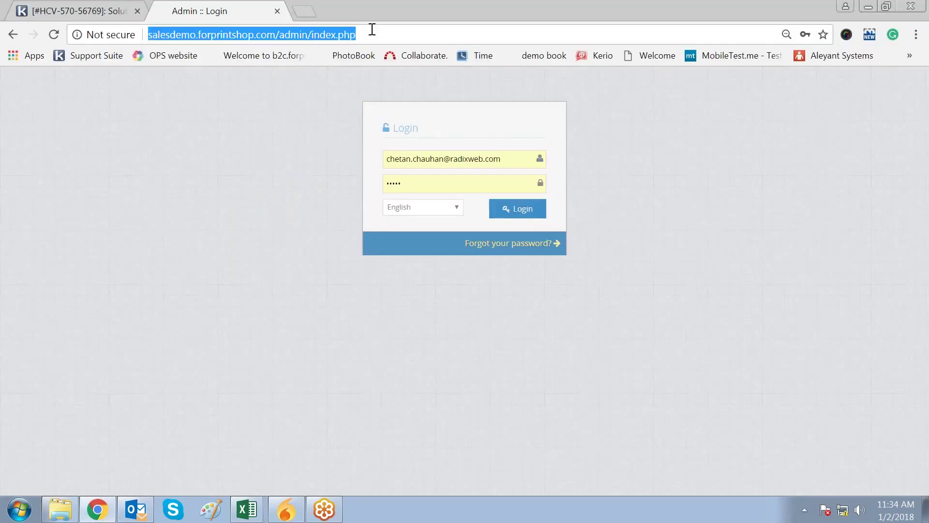
text(http://salesdemo.forprintshop.com/admin/)
key(Return)
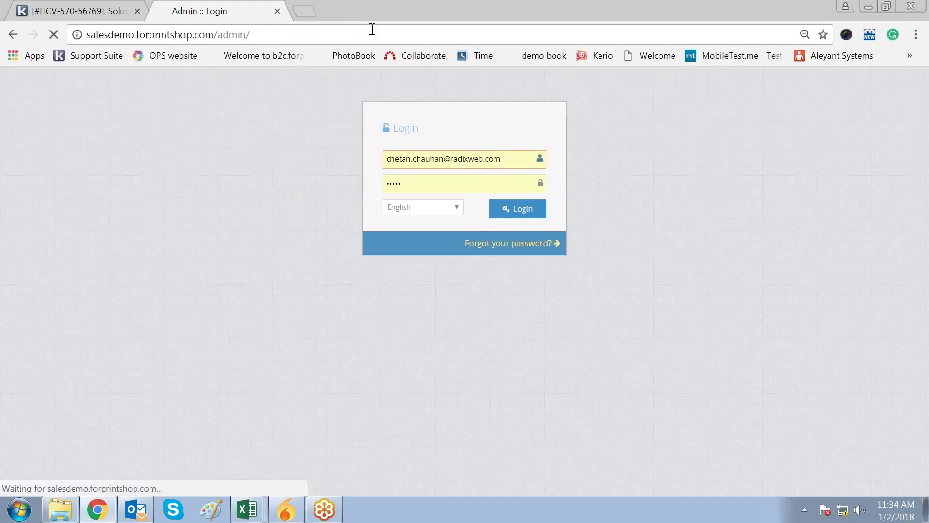
- Log in with the new agent's username and password
click(421, 181)
drag(518, 159, 386, 158)
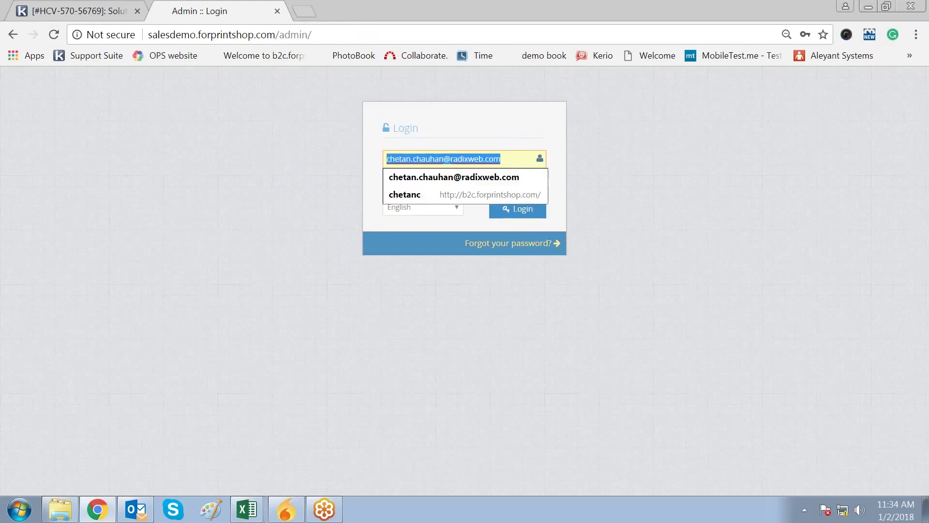
text(Phillips)
key(Tab)
text(••)
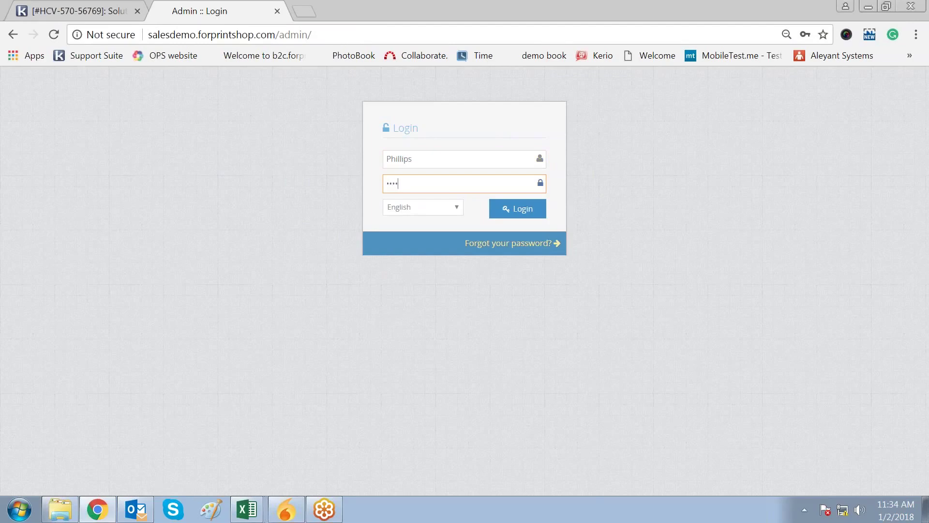
text(••)
key(Return)
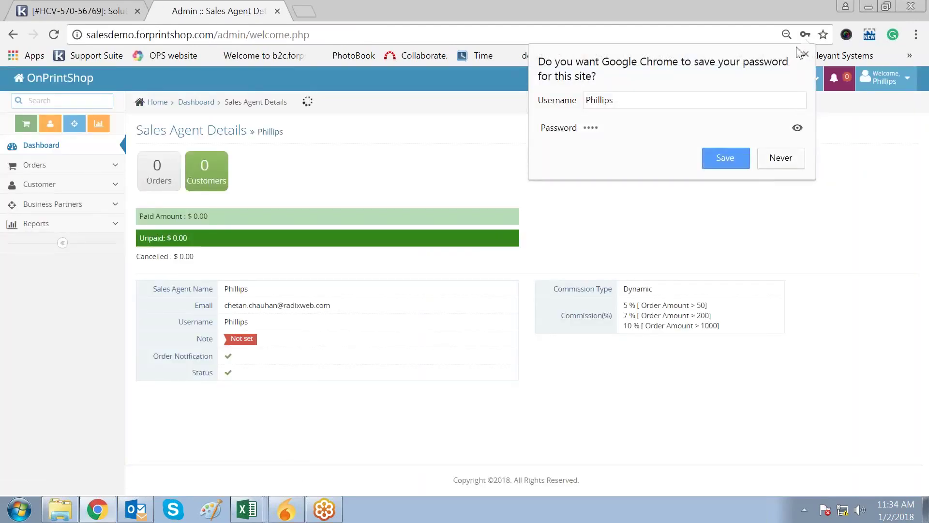
- Dismiss the save-password prompt and expand the Orders, Customer, Business Partners and Reports menus
click(806, 55)
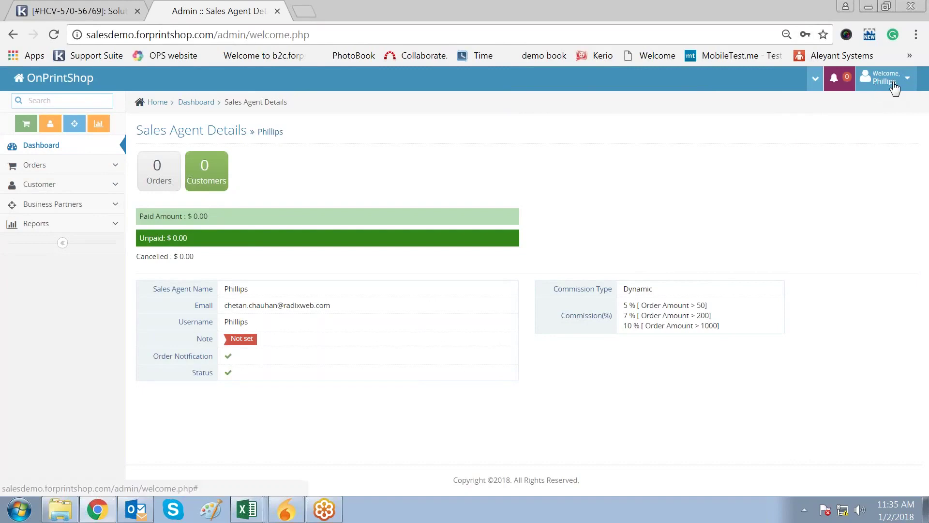
click(115, 169)
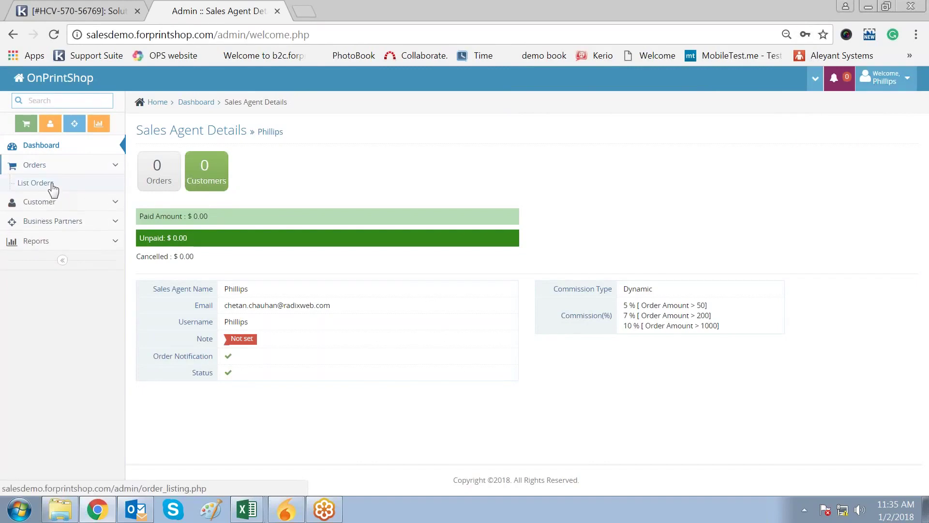
click(112, 202)
click(115, 222)
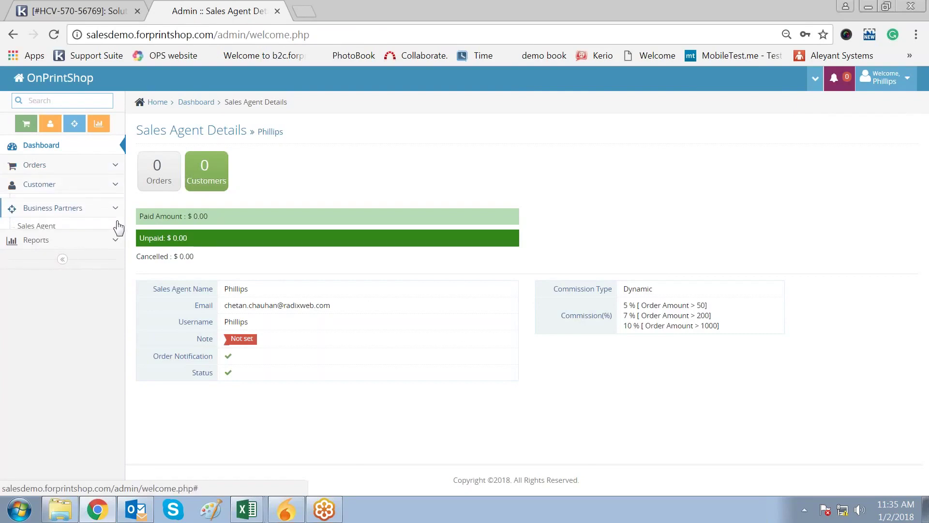
click(116, 243)
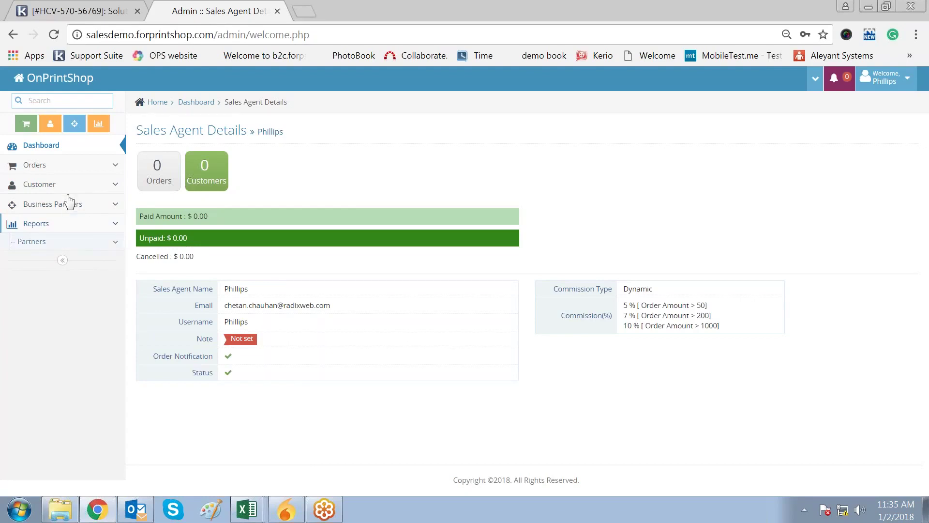
click(116, 226)
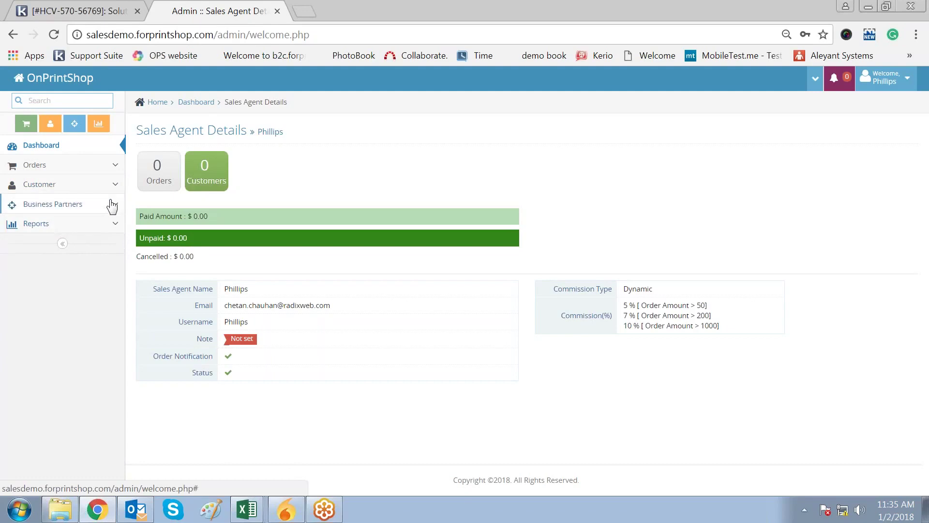
- Open Customer > Website Customers in the agent's sidebar
click(115, 187)
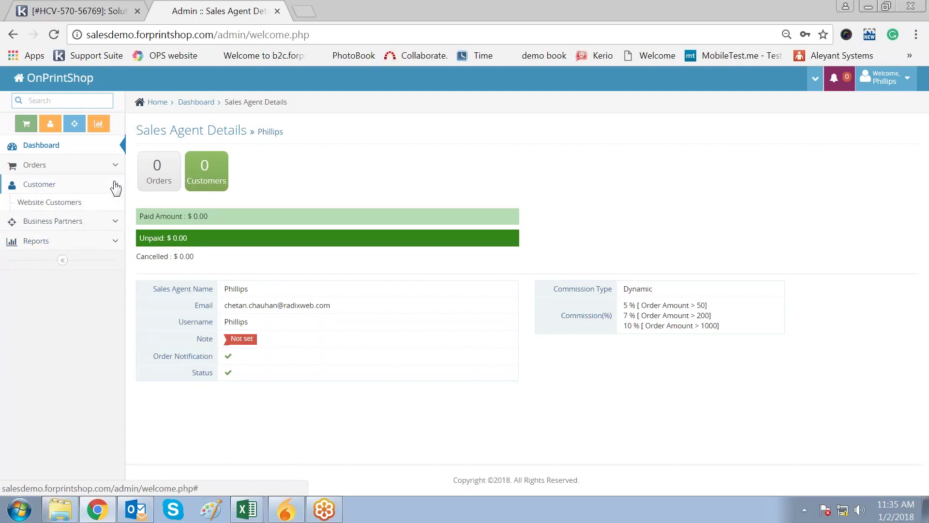
click(117, 169)
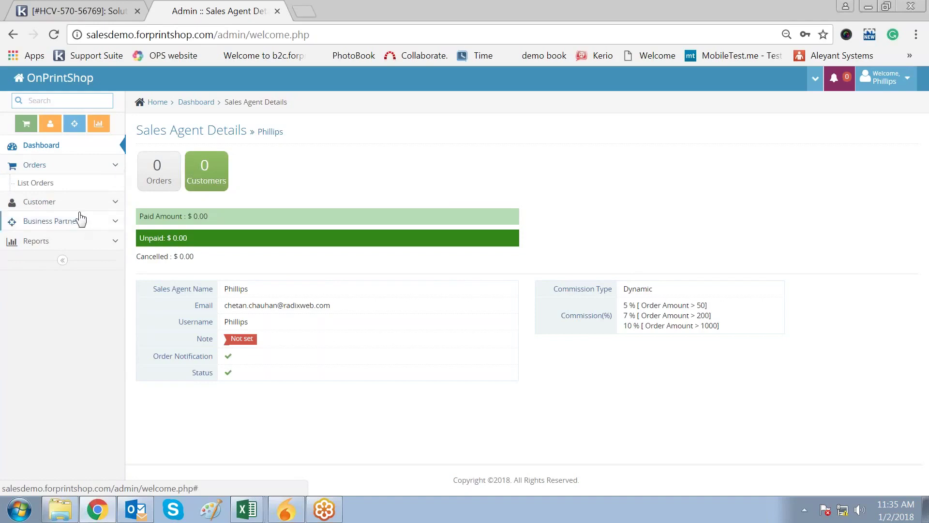
click(114, 203)
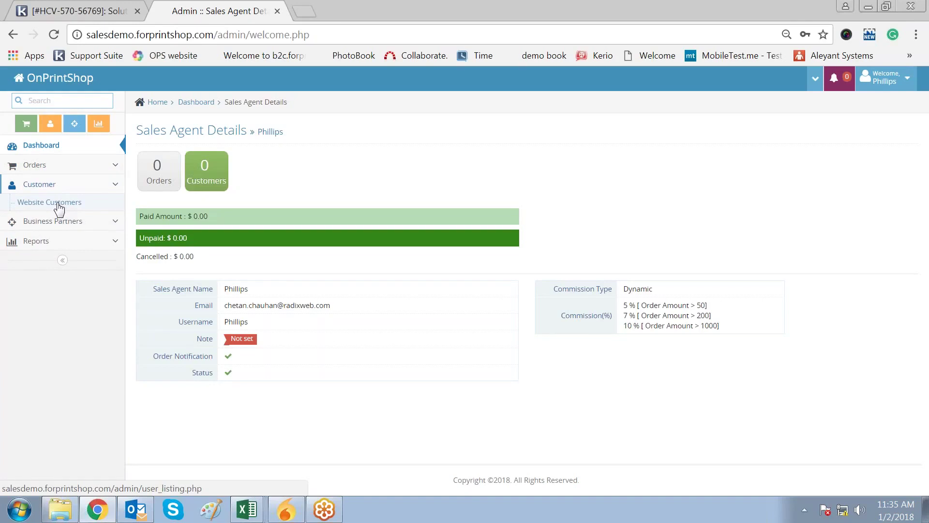
click(58, 206)
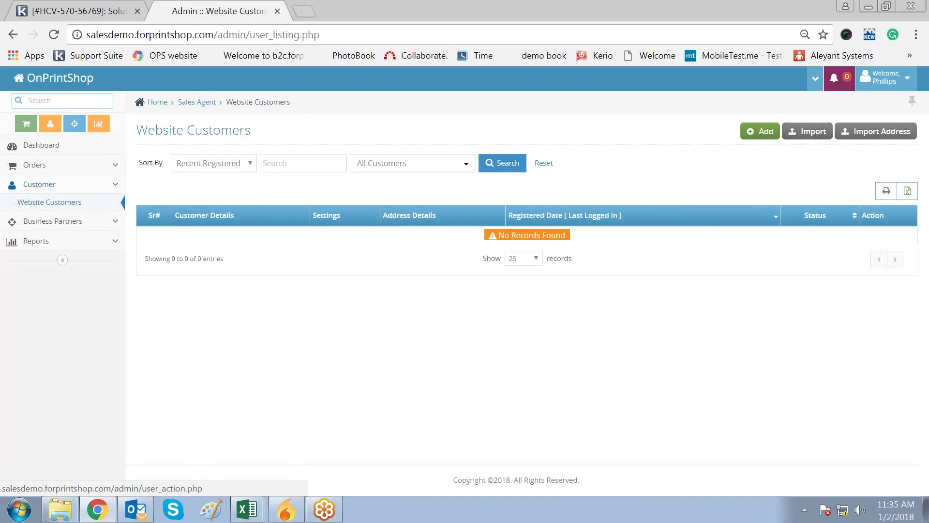
- Start adding a website customer with Retailer kept as the user type
click(767, 136)
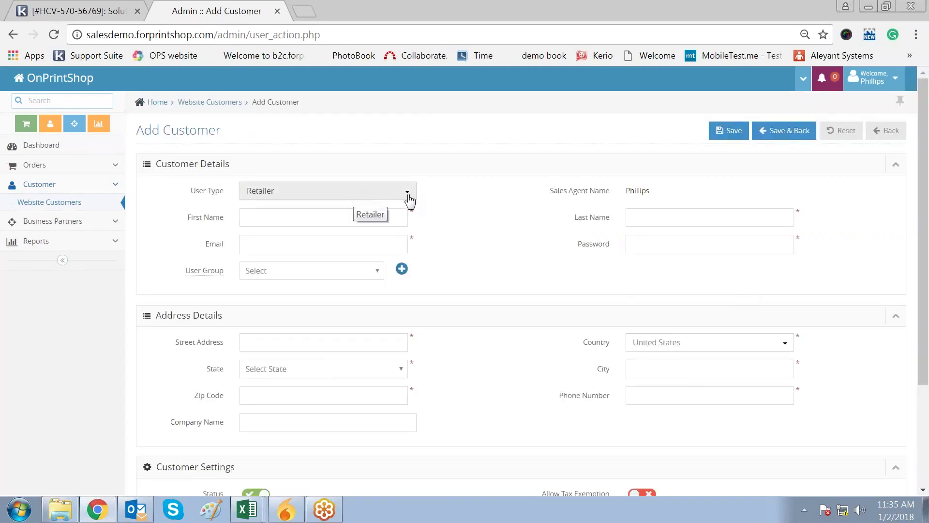
click(344, 191)
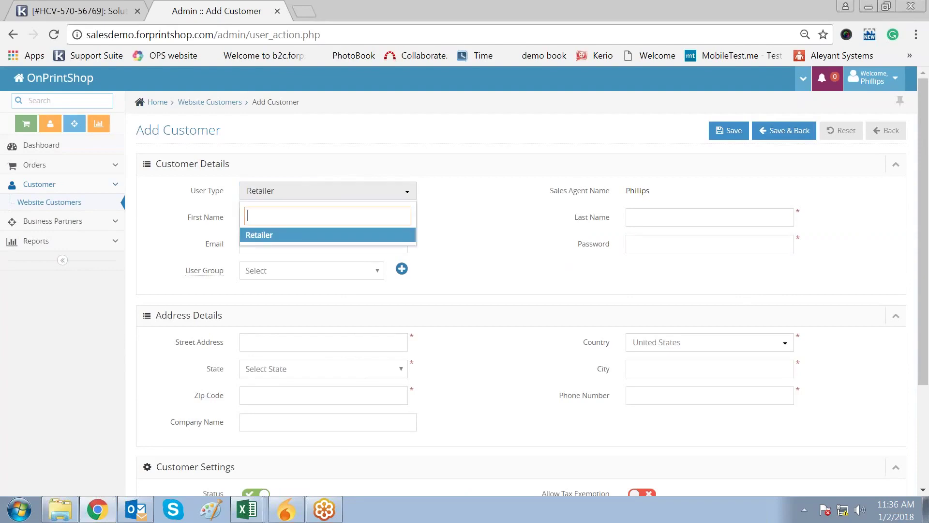
click(307, 233)
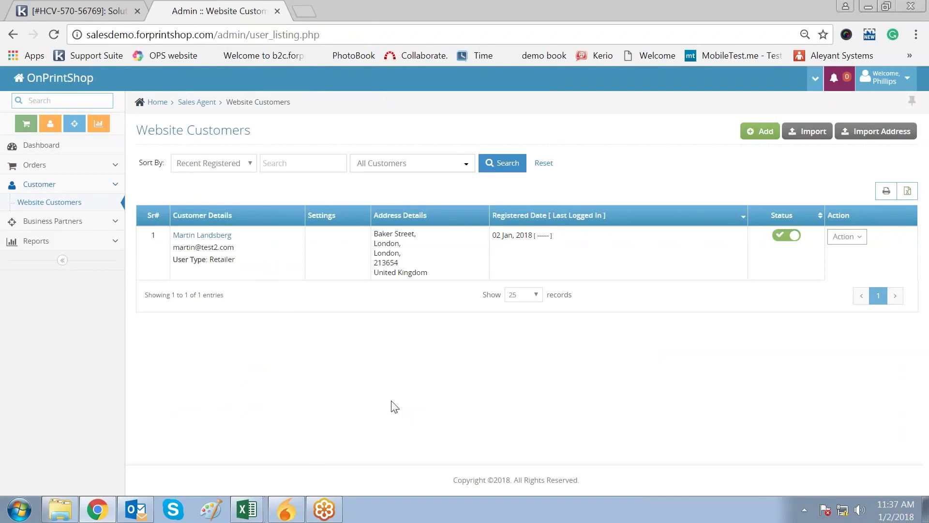
- Log out of the agent account, sign in as admin, and show Recent Customers on the dashboard
click(906, 79)
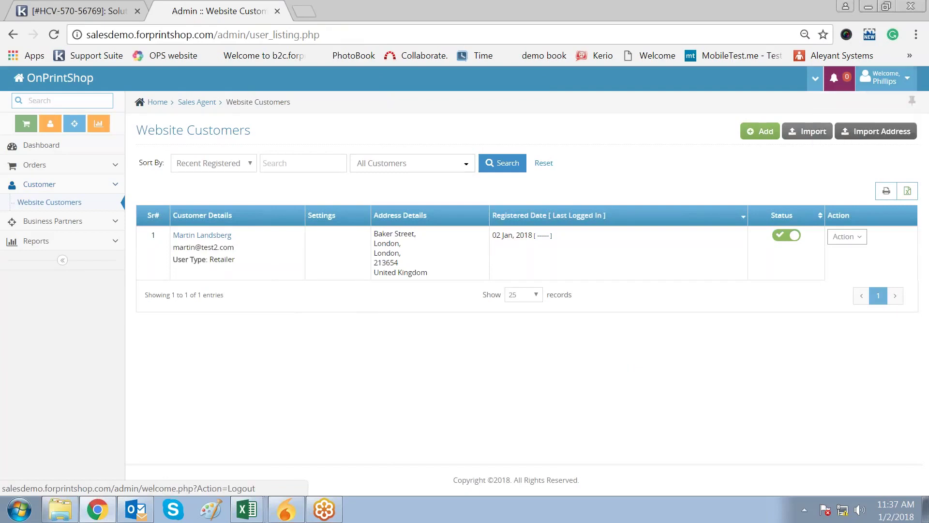
click(882, 143)
click(517, 211)
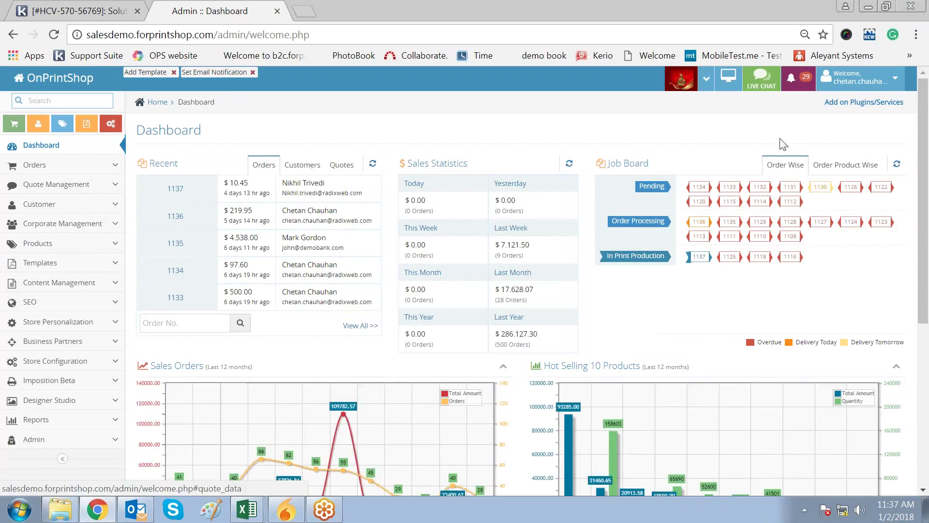
click(297, 167)
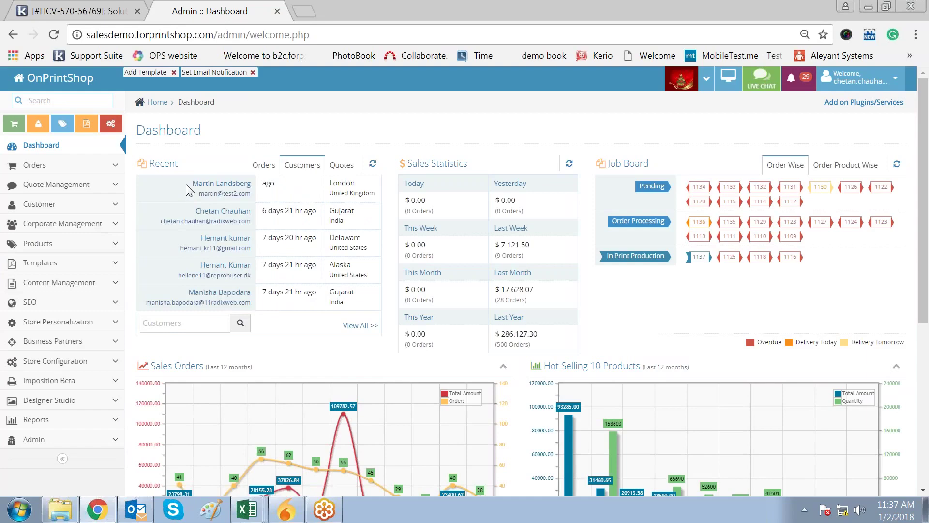
drag(187, 185, 252, 185)
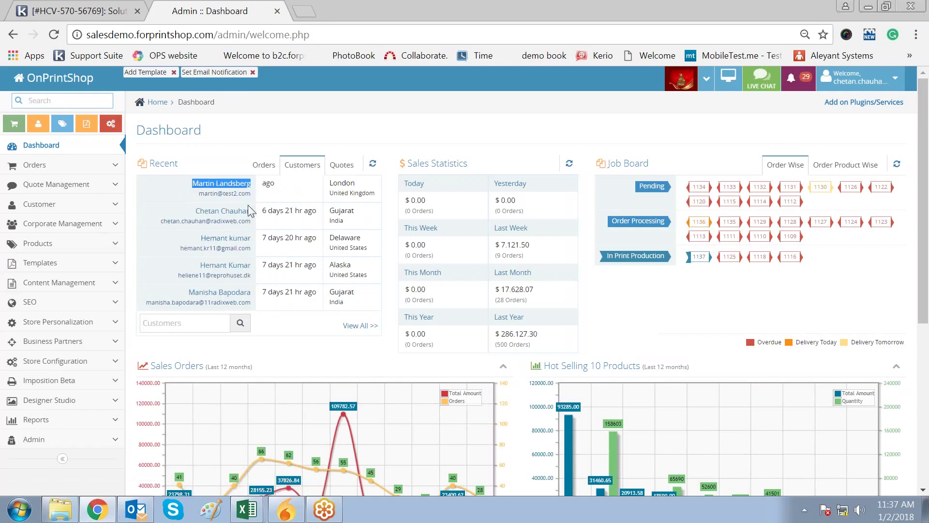
click(116, 208)
- Open the admin Website Customers list and check the new customer's assigned sales agent
click(124, 225)
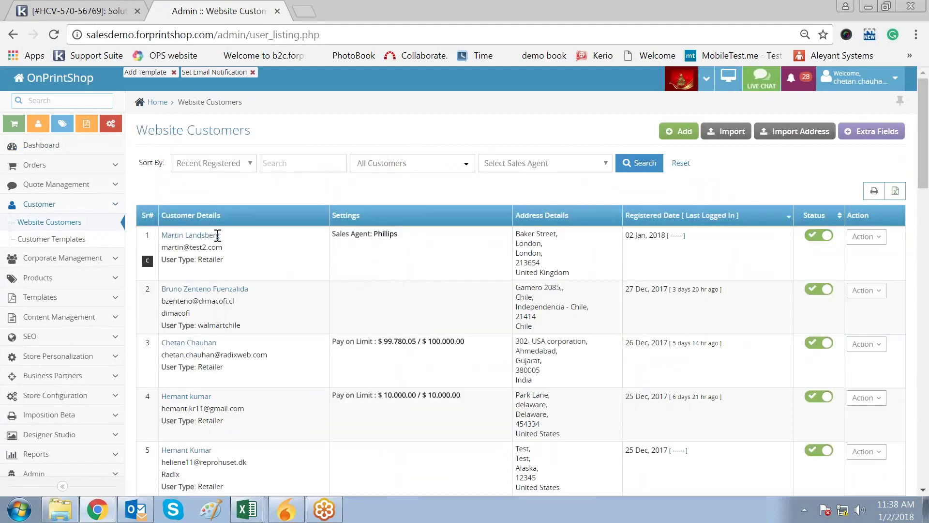
drag(218, 236, 167, 236)
drag(331, 234, 397, 239)
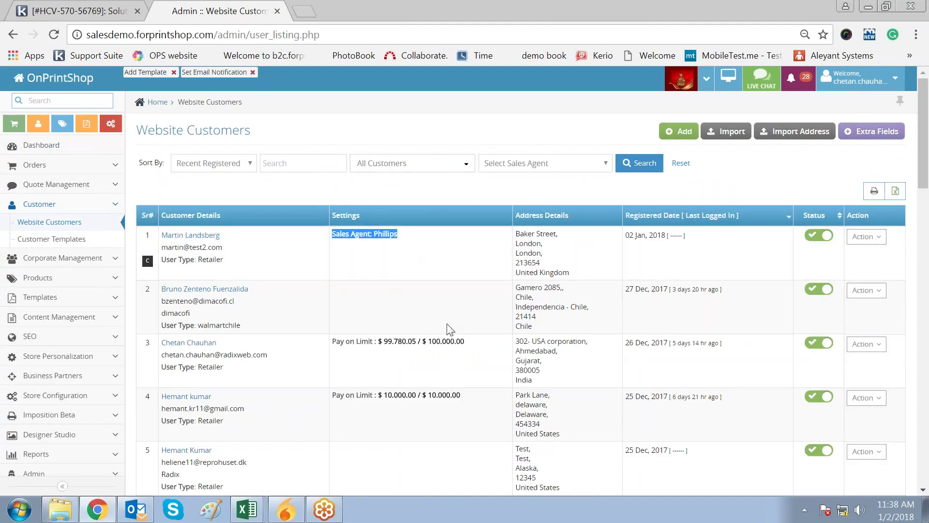
click(416, 266)
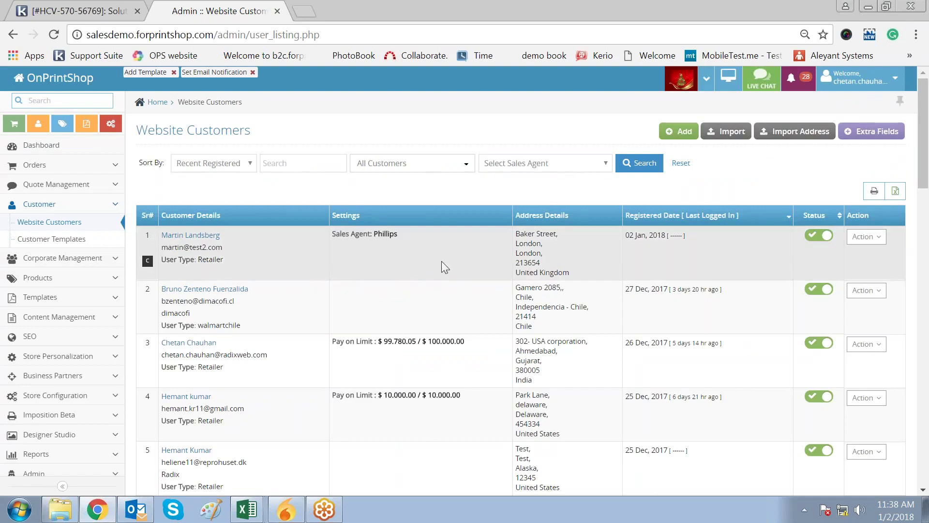
- Filter customers by the new agent, then by another agent, then reset to list all
click(553, 163)
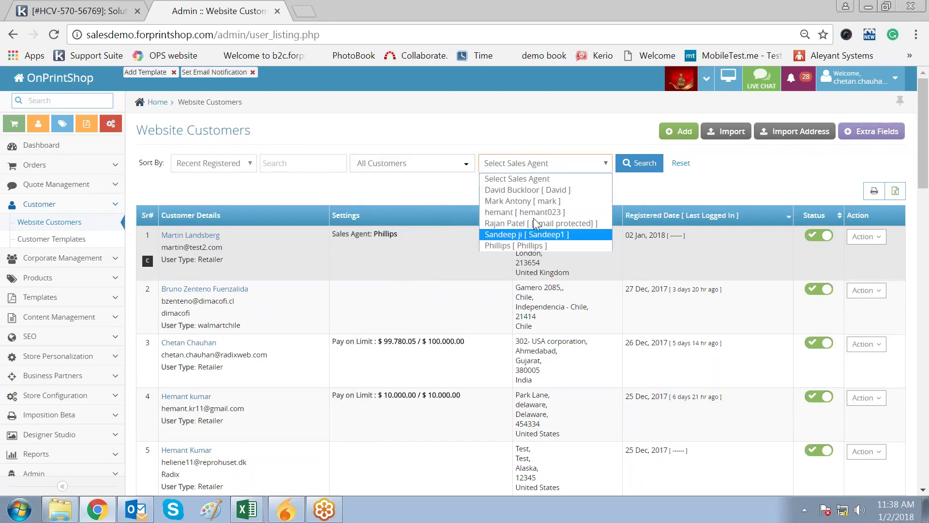
click(530, 245)
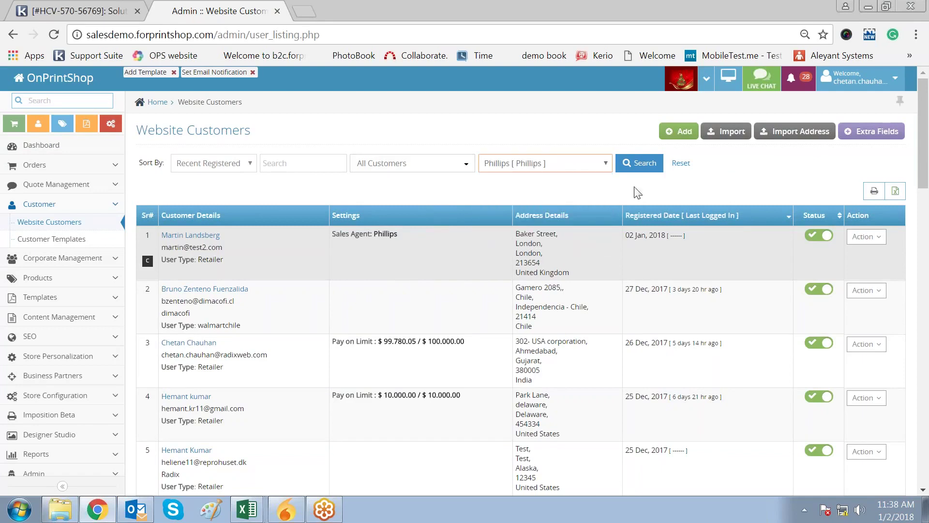
click(640, 163)
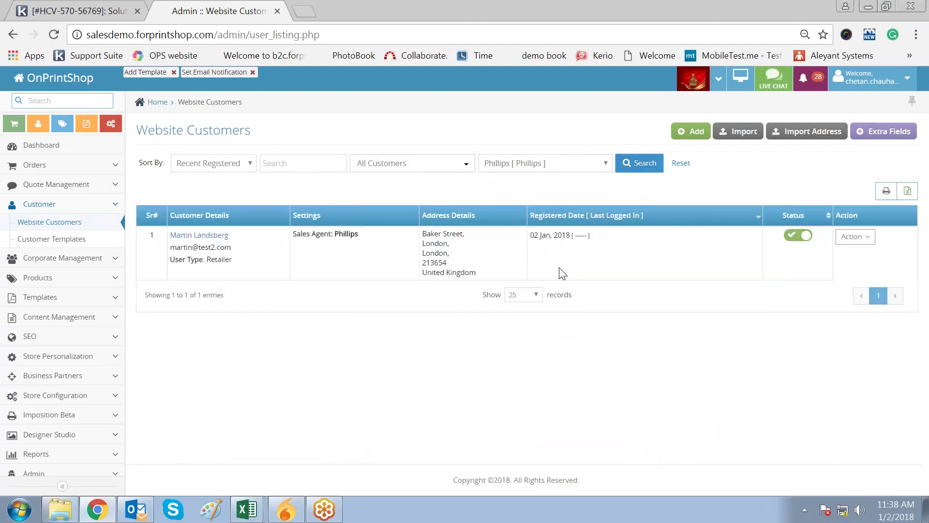
click(593, 164)
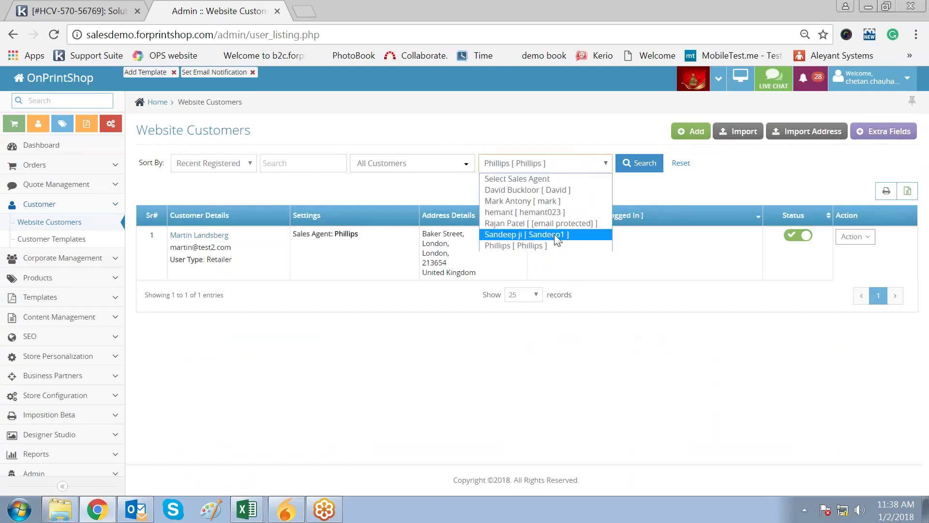
click(551, 201)
click(644, 163)
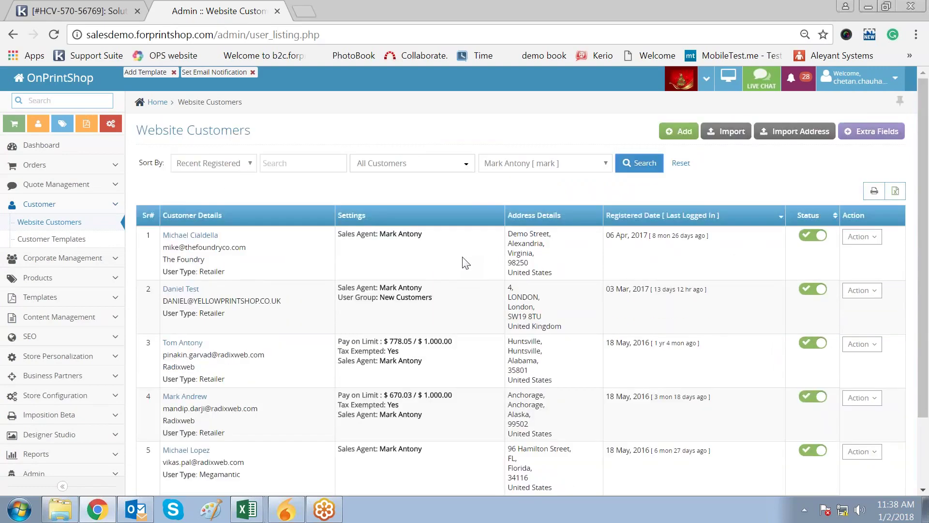
click(572, 166)
click(568, 178)
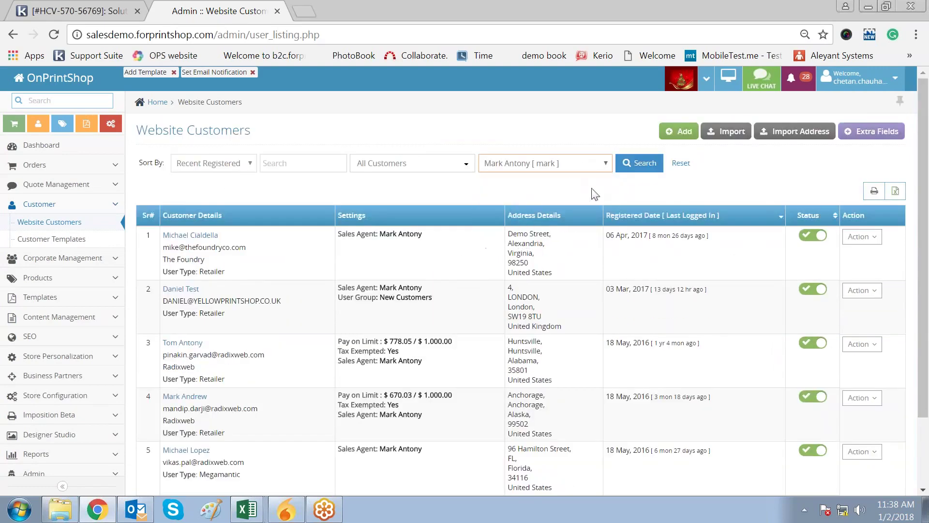
click(638, 163)
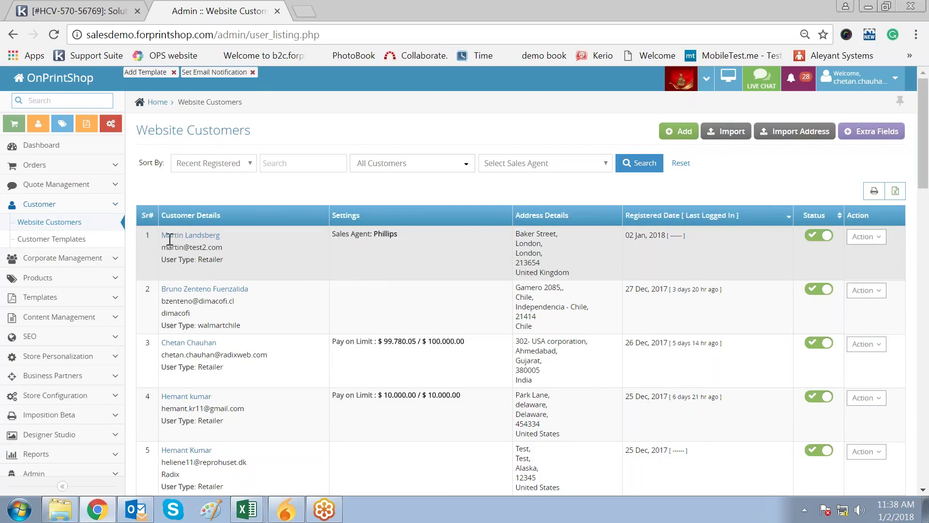
- Highlight the new customer's name and open the Action menu on their row 1 record
drag(166, 235, 280, 266)
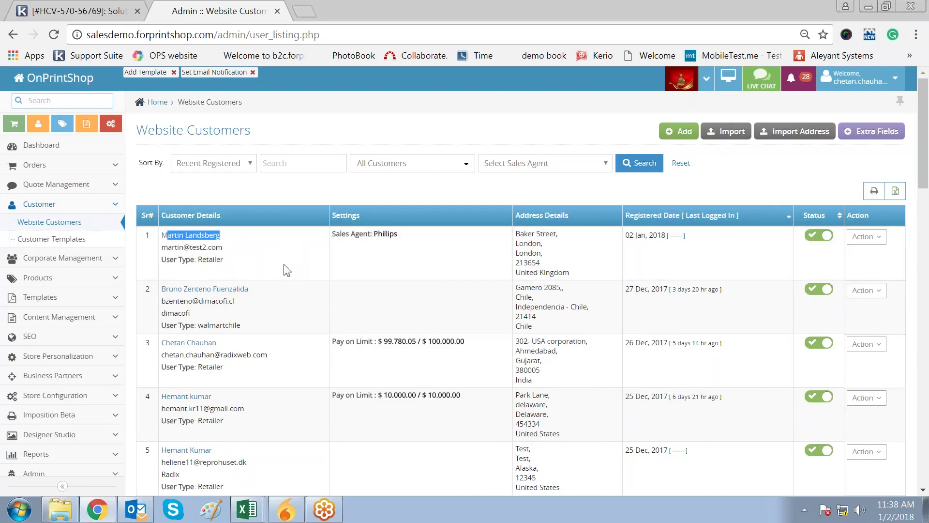
drag(172, 236, 227, 242)
click(865, 237)
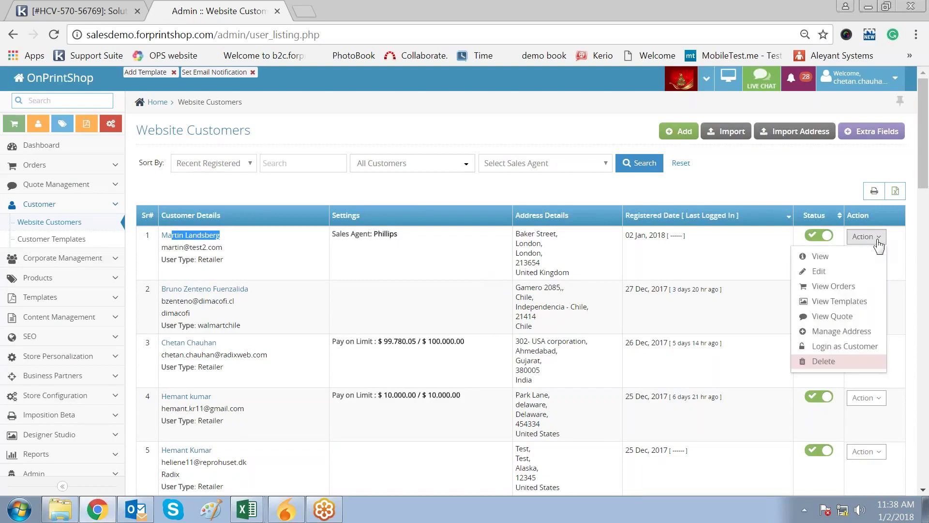
- Dismiss the customer actions list and open the storefront in a new browser tab
click(222, 260)
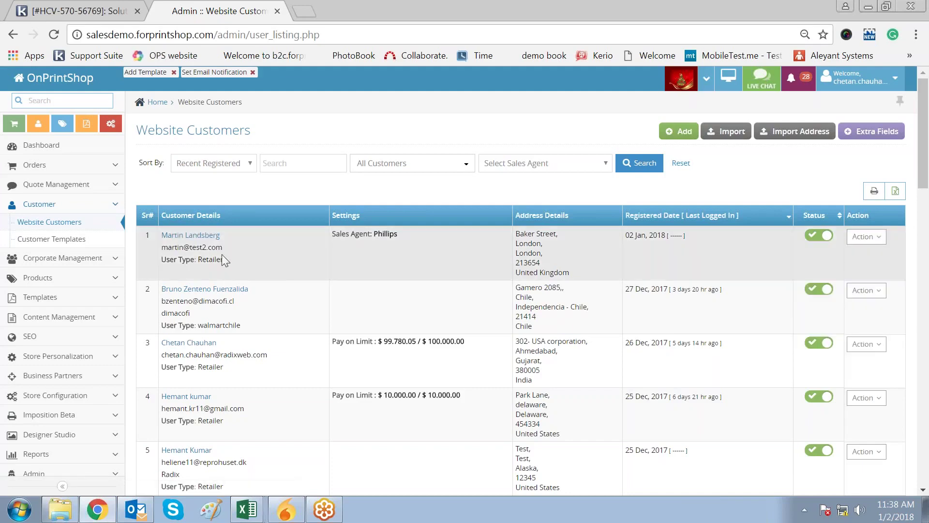
drag(229, 245, 171, 249)
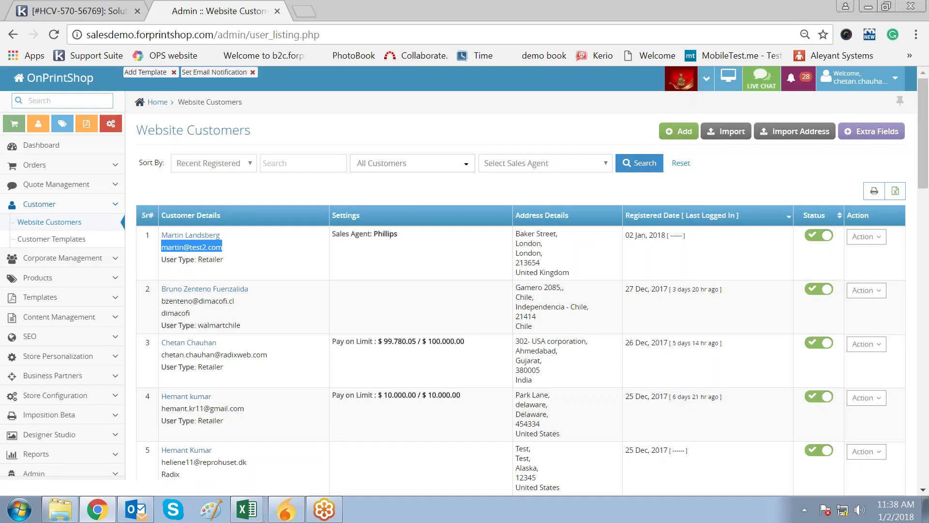
click(728, 76)
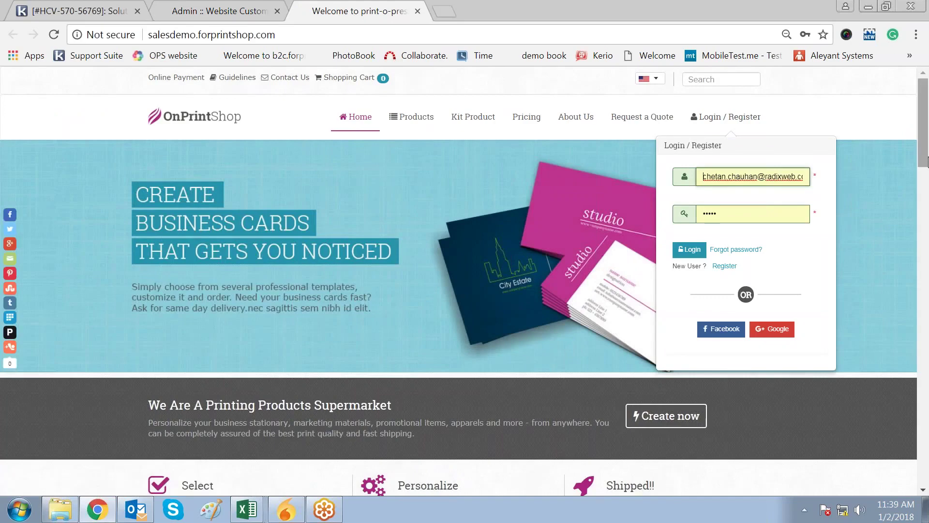
- Log in to the storefront with the customer's email and password, declining Chrome's password save
key(ctrl+a)
key(BackSpace)
key(ctrl+z)
key(Tab)
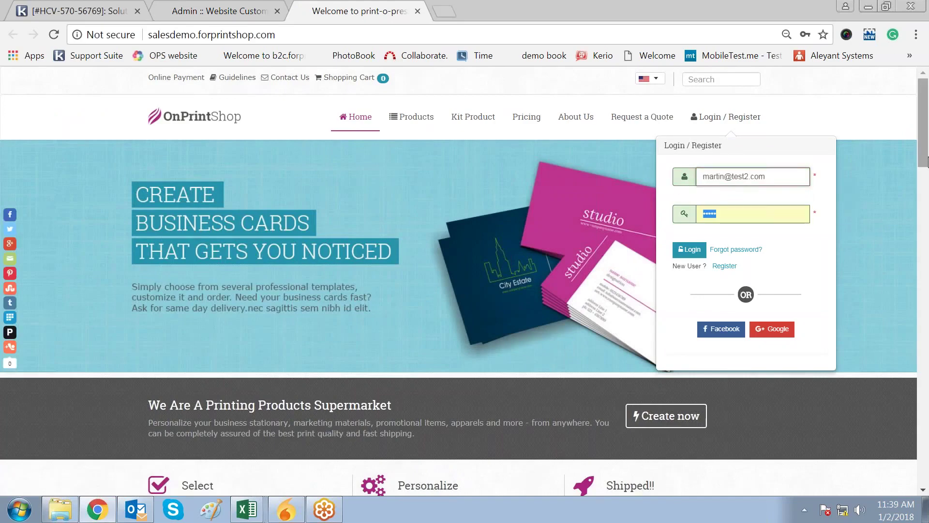
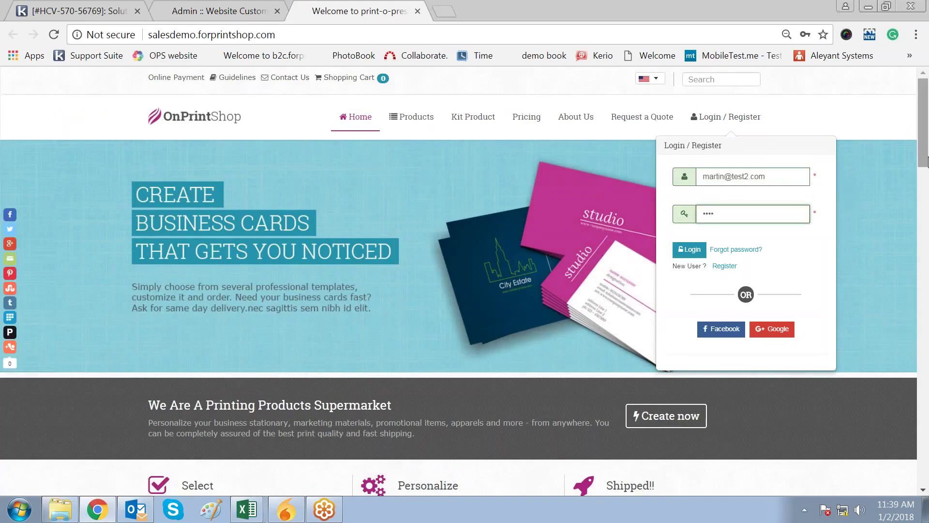
click(691, 250)
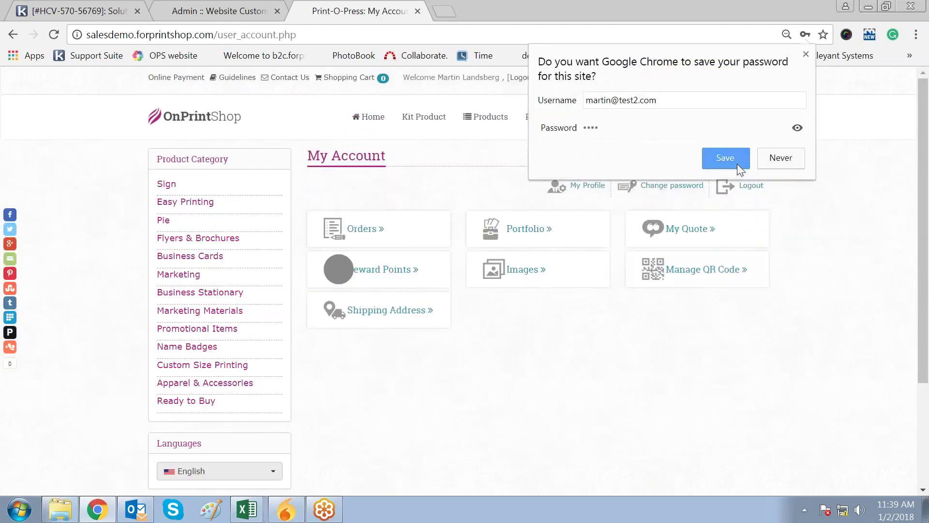
click(784, 160)
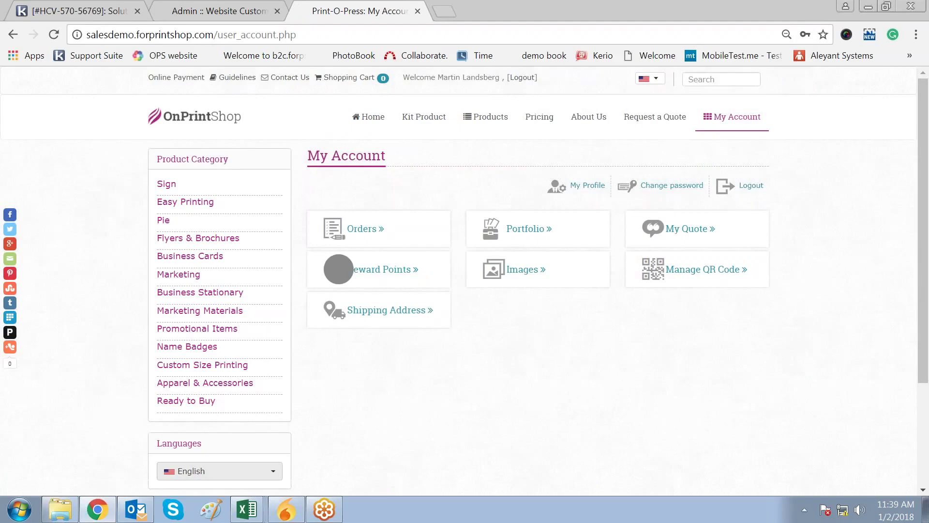
drag(497, 79, 438, 78)
click(505, 378)
- Browse the product categories and open the Standard Business Card product page
click(489, 121)
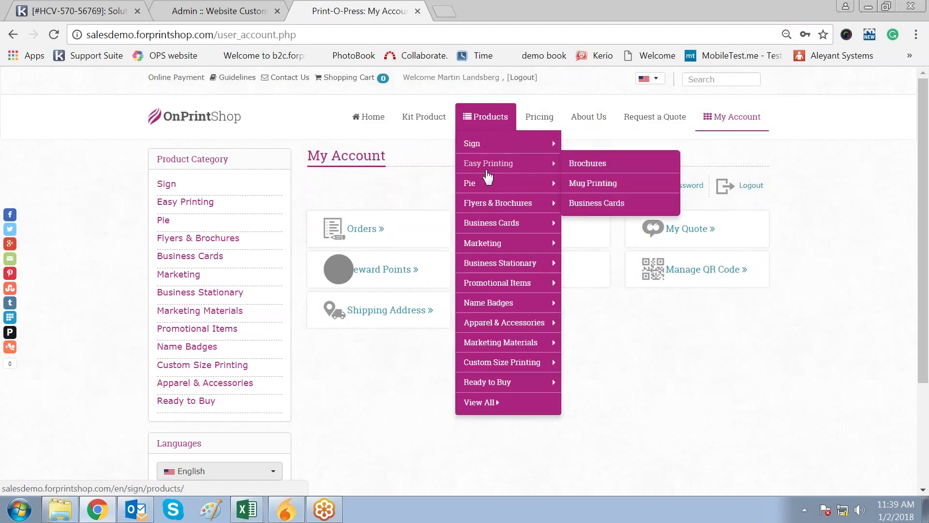
mouse_move(508, 231)
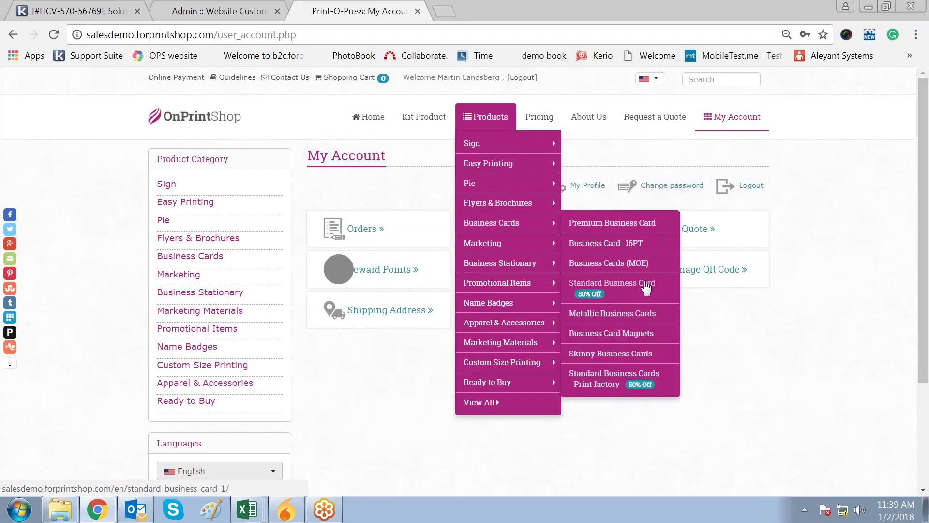
click(646, 287)
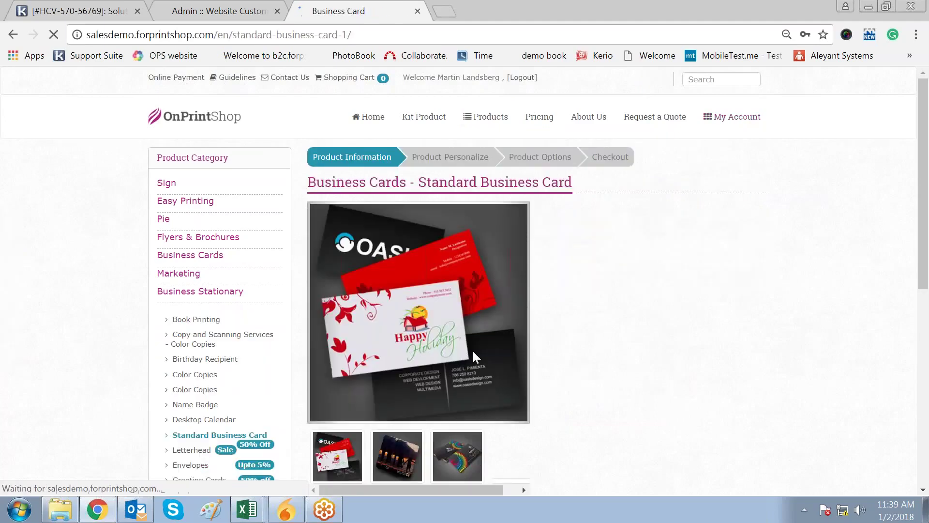
- Open Easy Printing Business Cards and start a Custom Design on a blank canvas
scroll(739, 303, down, 3)
scroll(739, 302, up, 3)
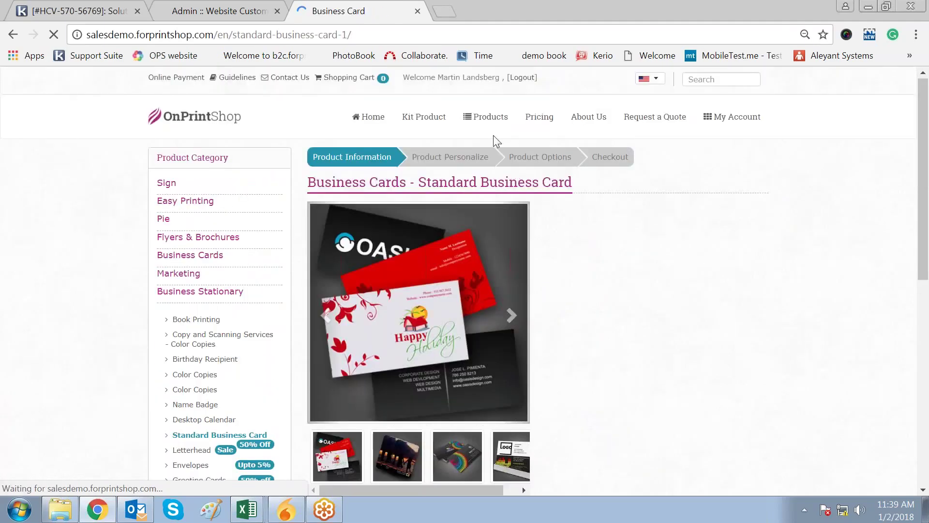
mouse_move(491, 125)
mouse_move(496, 213)
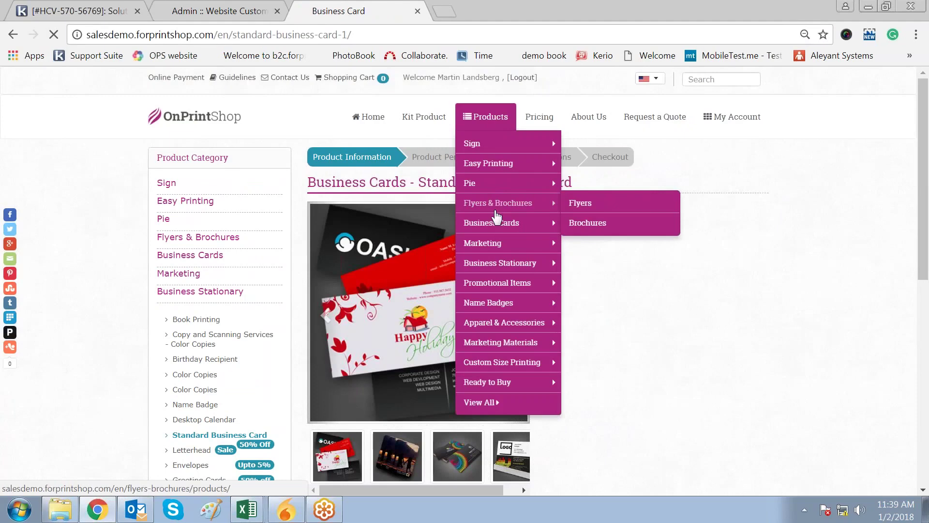
mouse_move(513, 167)
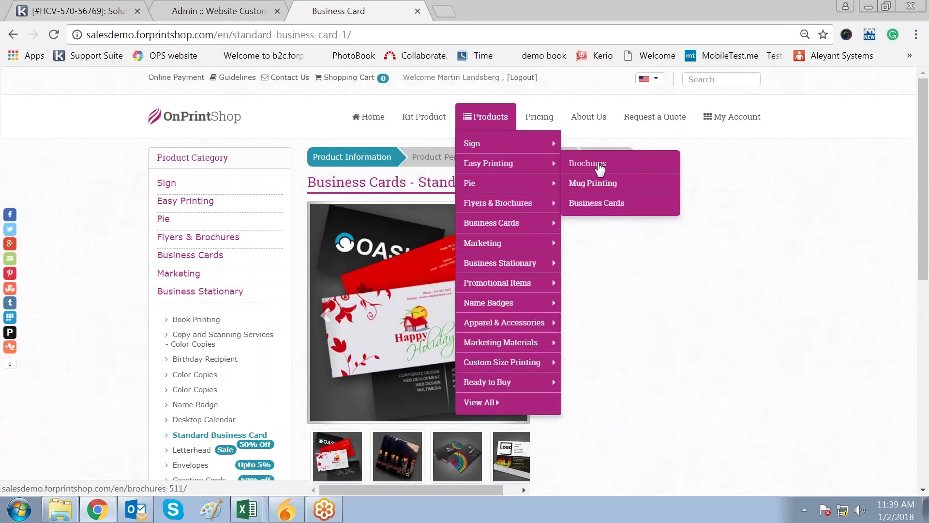
click(596, 203)
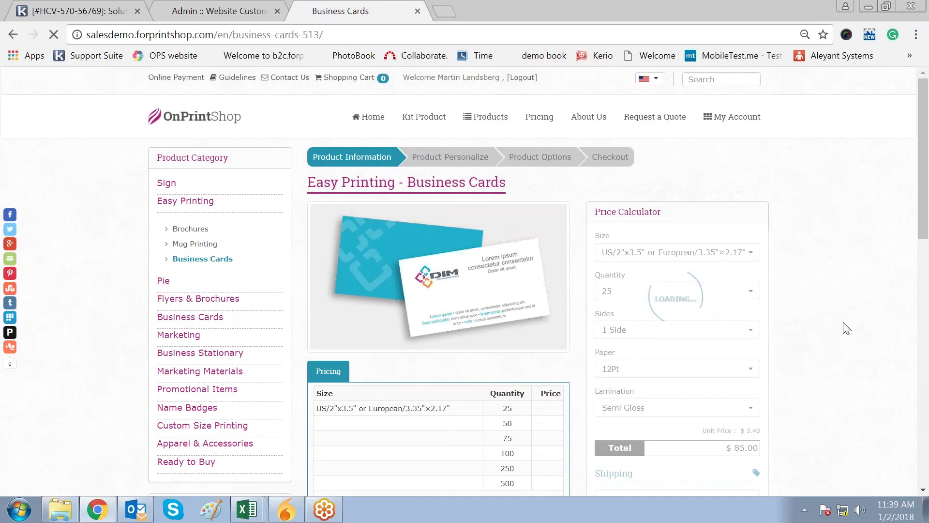
scroll(846, 329, down, 3)
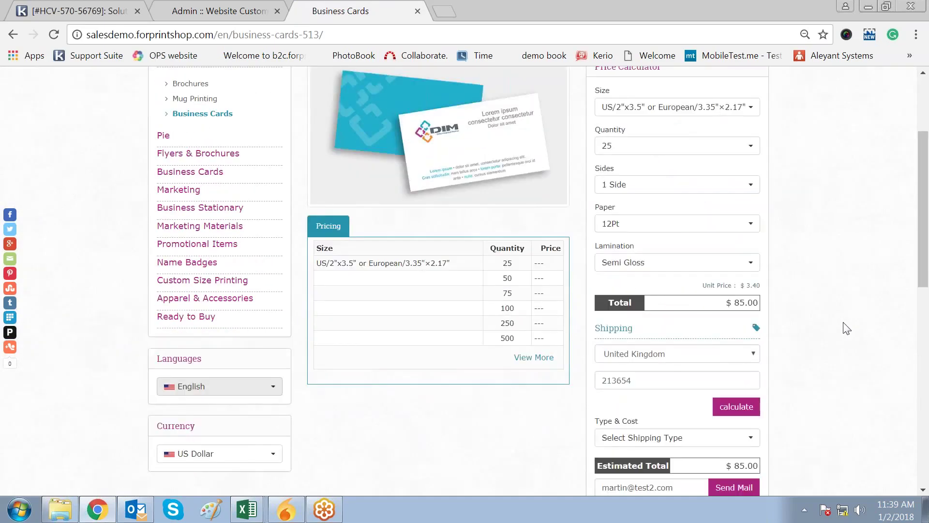
scroll(840, 319, down, 3)
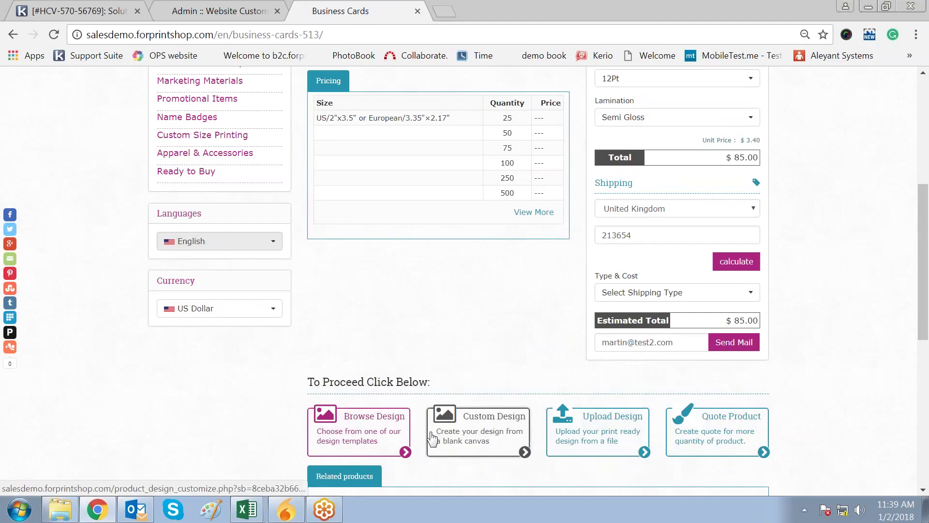
click(483, 429)
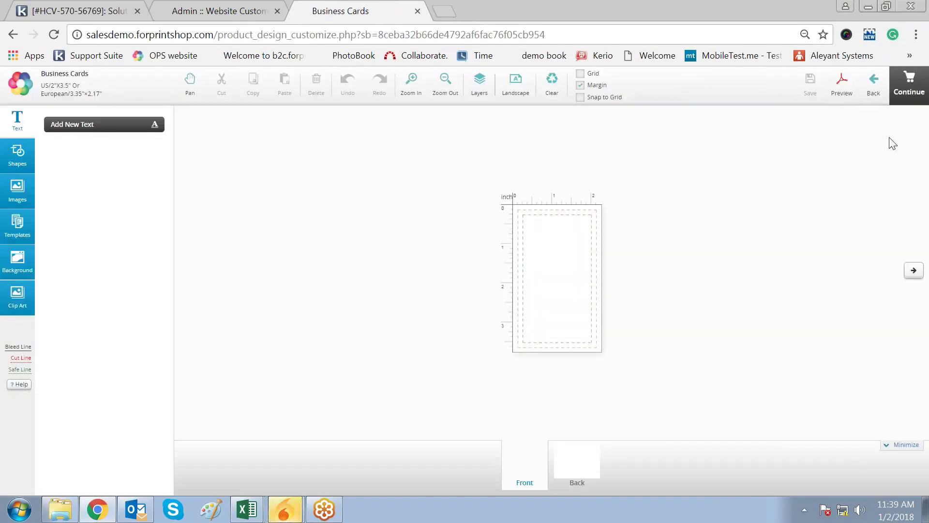
- Continue from the blank design to product options and tick 'I agree to Terms of Use'
click(907, 92)
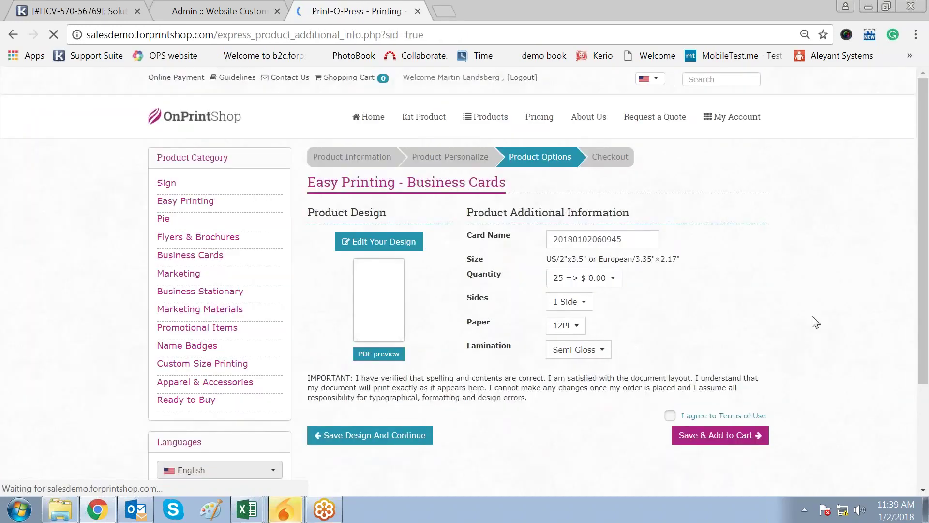
scroll(825, 315, down, 2)
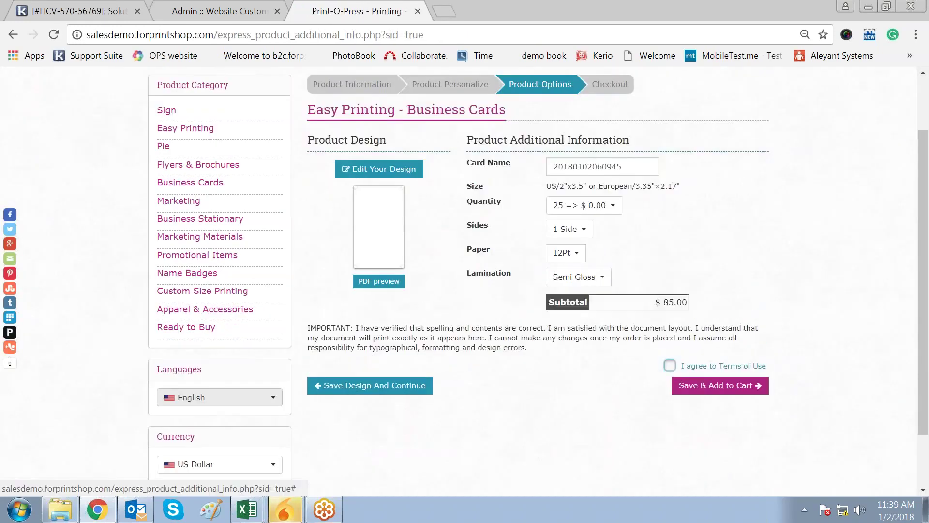
click(670, 365)
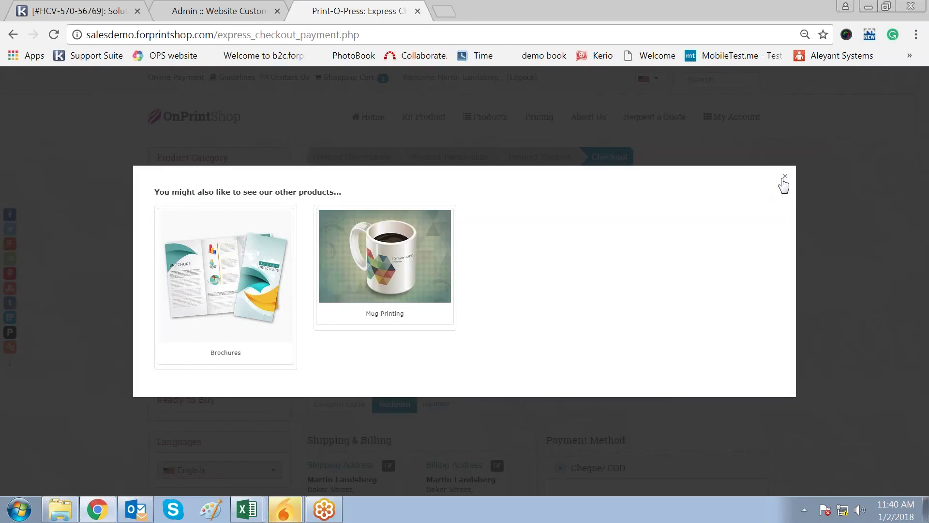
- Dismiss the product suggestions popup and review the shipping address without changes
click(785, 177)
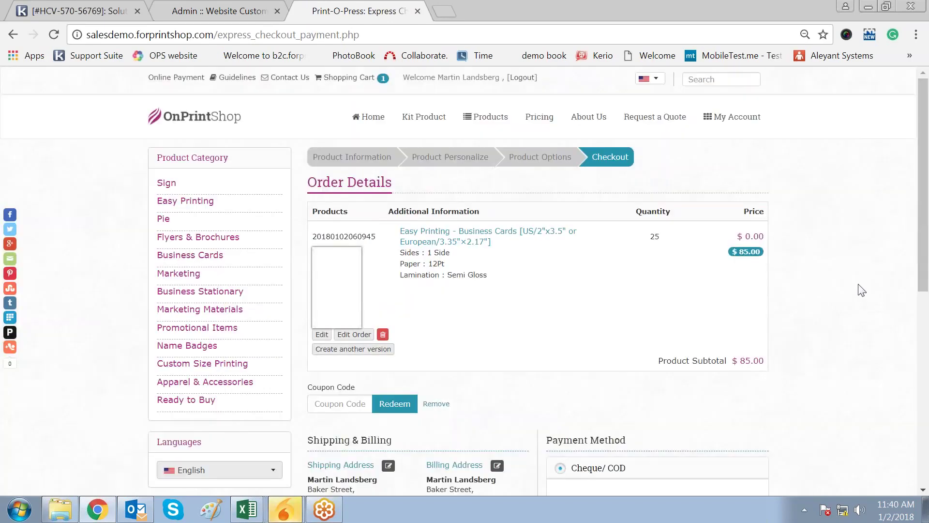
scroll(862, 289, down, 3)
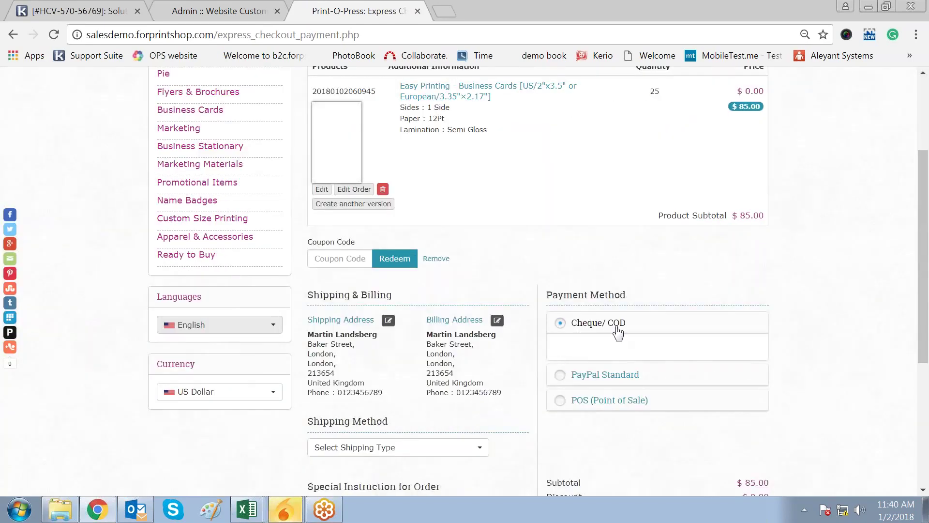
click(389, 322)
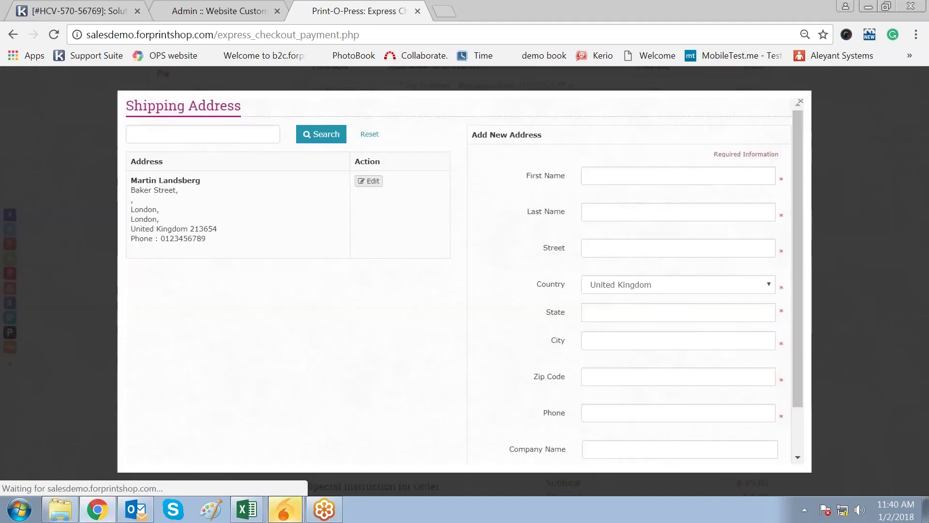
click(800, 102)
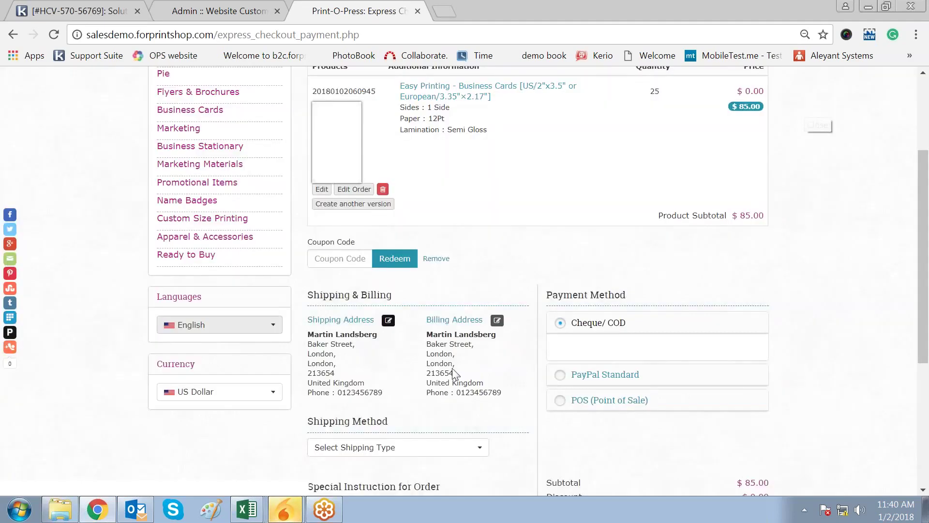
scroll(468, 305, down, 3)
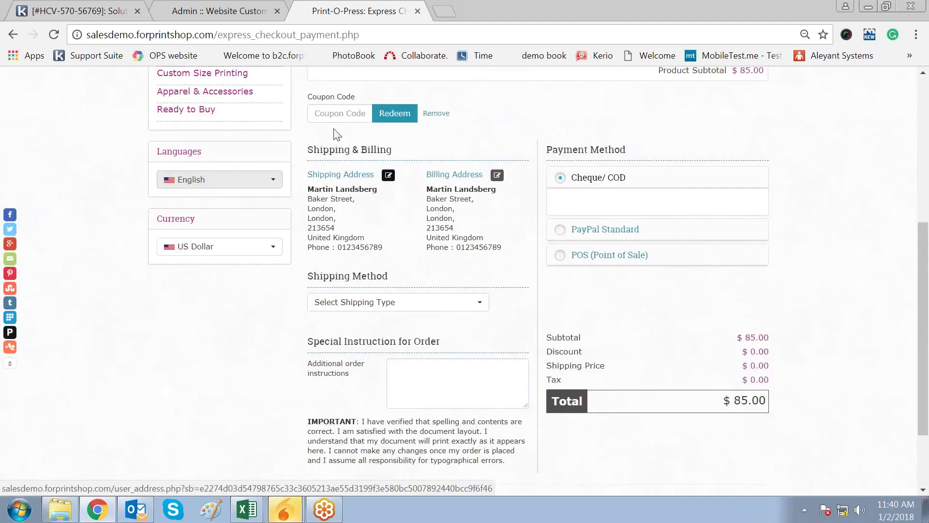
click(314, 113)
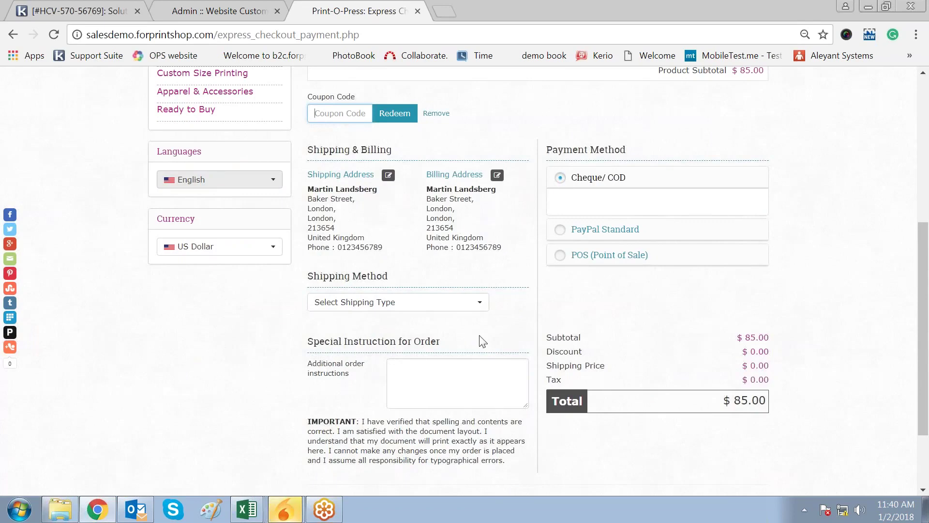
- Set the Shipping Type to Local Pickup and look over the order instructions
click(431, 305)
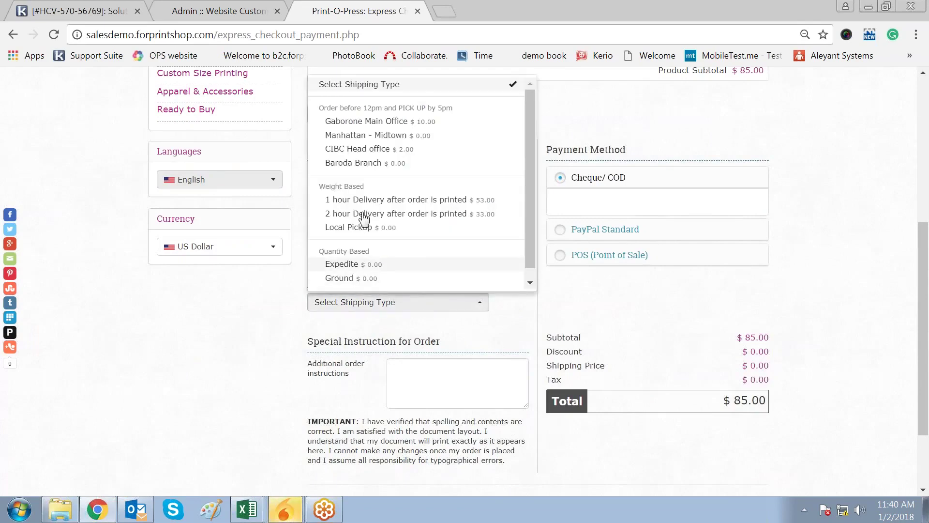
click(371, 231)
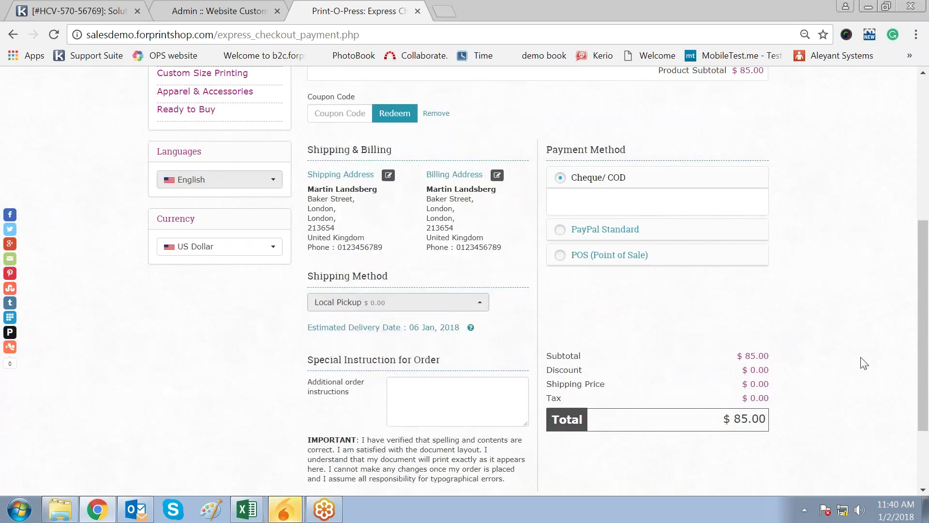
scroll(863, 363, down, 3)
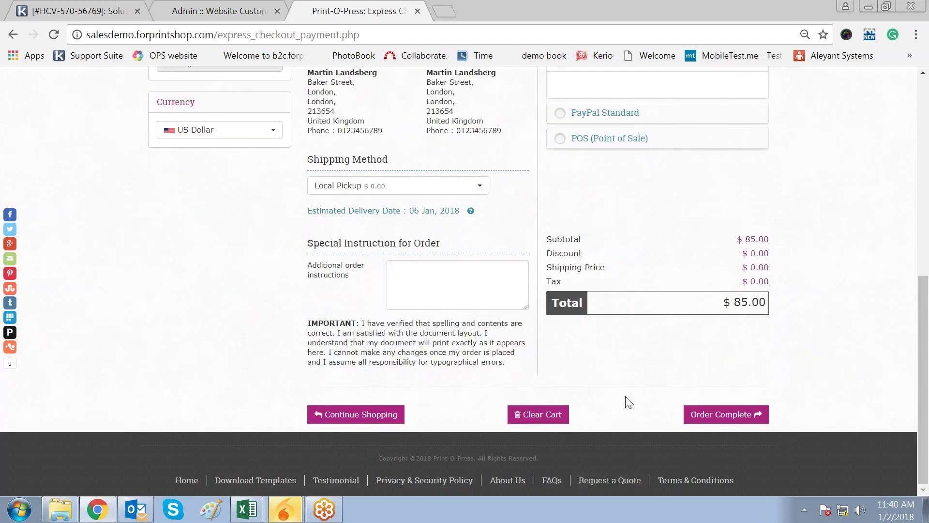
click(437, 288)
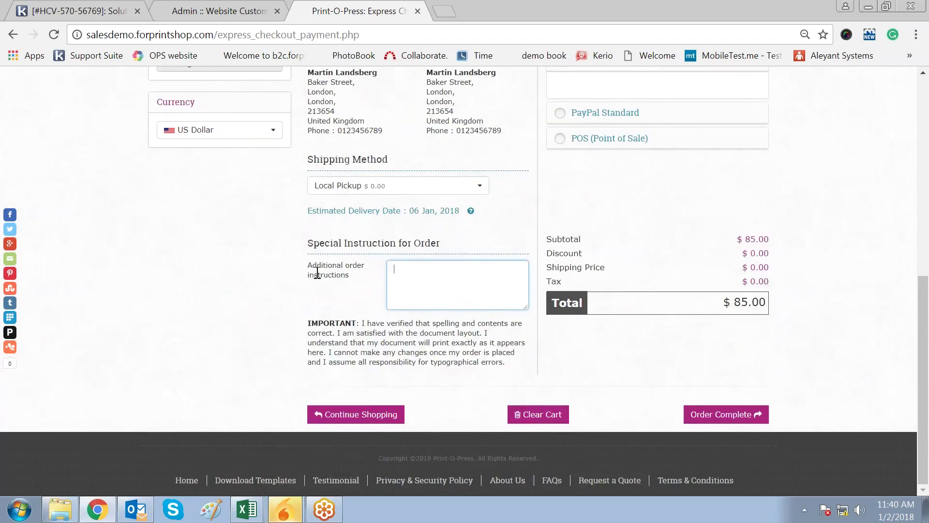
scroll(856, 342, up, 5)
scroll(855, 342, up, 2)
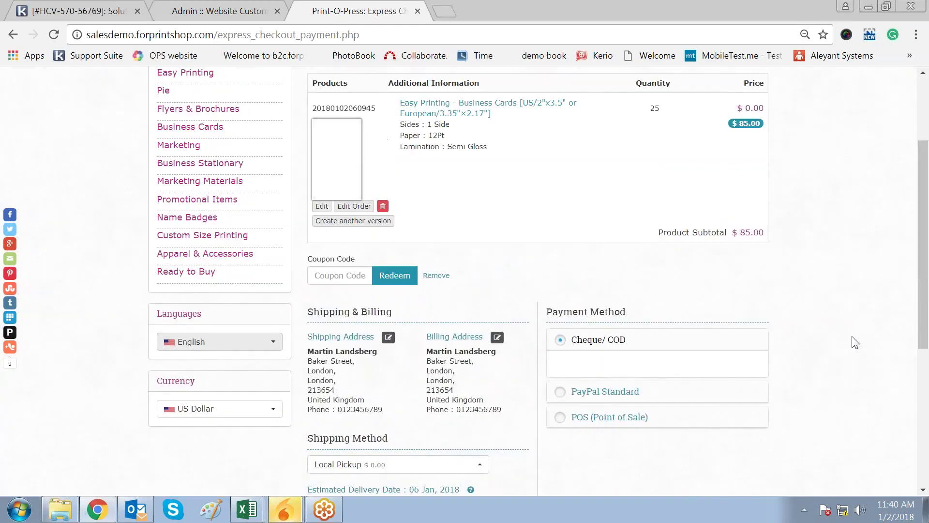
scroll(856, 342, down, 5)
scroll(856, 343, down, 1)
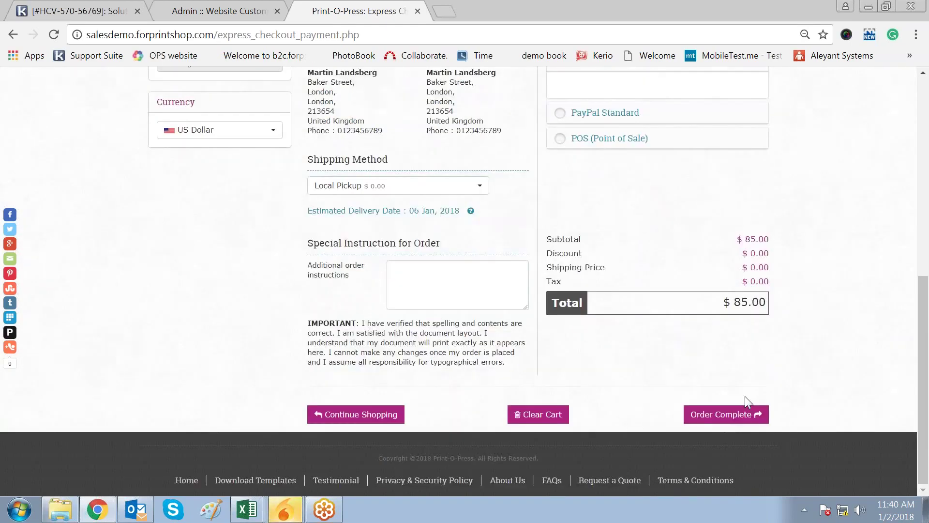
- Complete the $85.00 order, then reload the admin Website Customers tab
click(726, 414)
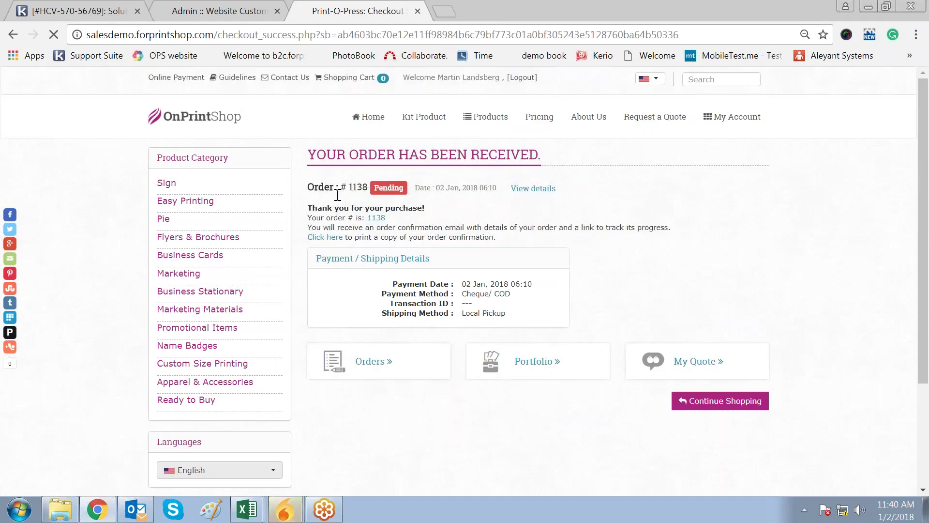
click(240, 13)
key(F5)
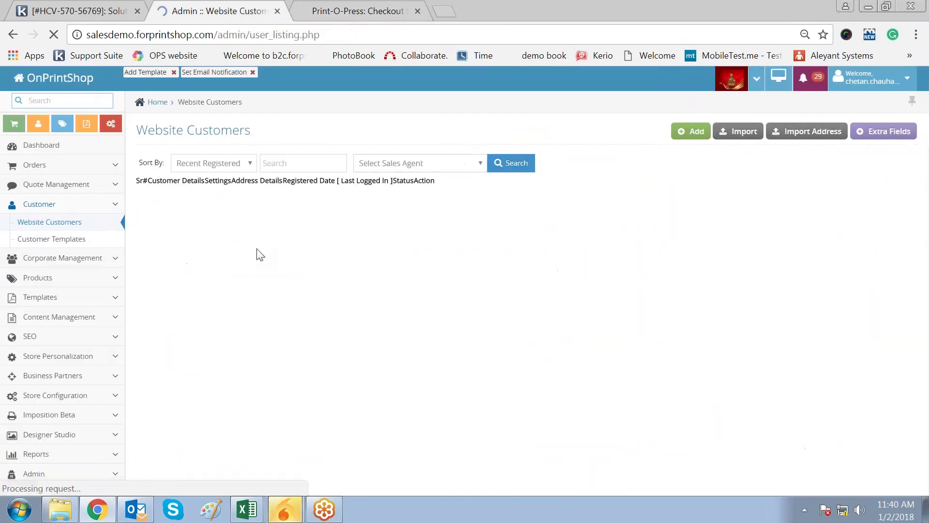
- Open Orders > List Orders and check the top $85.00 order's sales agent and total
click(110, 165)
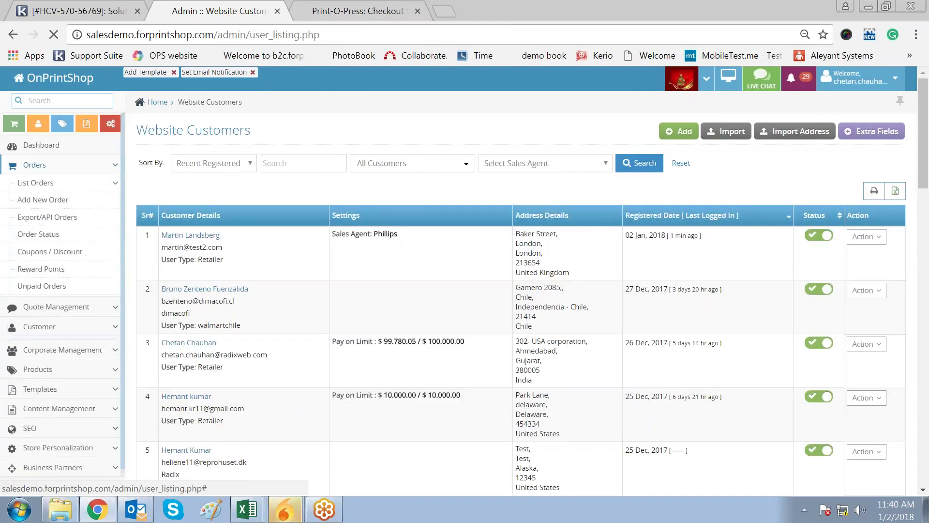
click(114, 184)
click(83, 205)
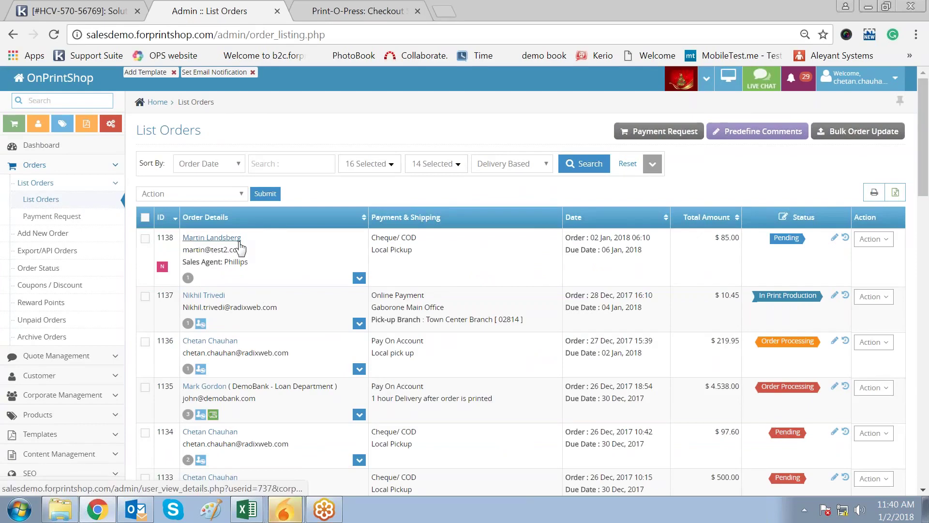
double_click(236, 262)
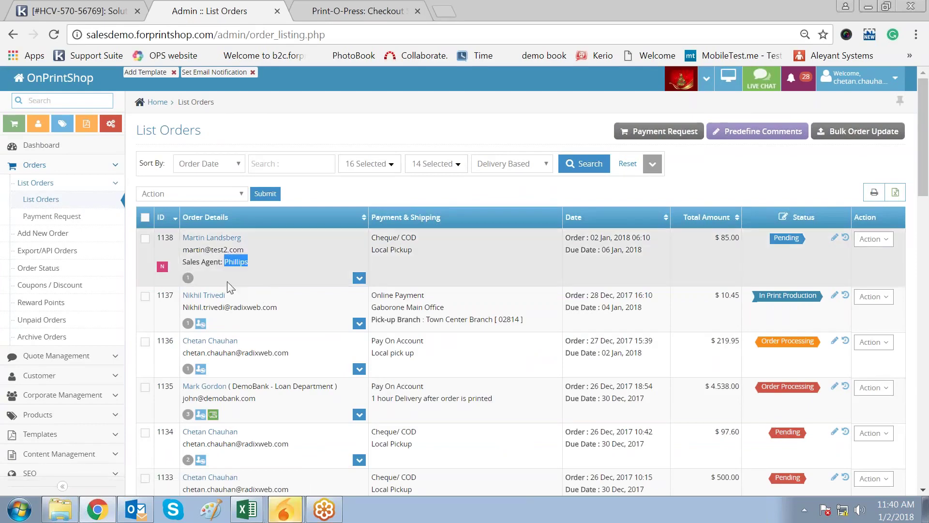
click(425, 260)
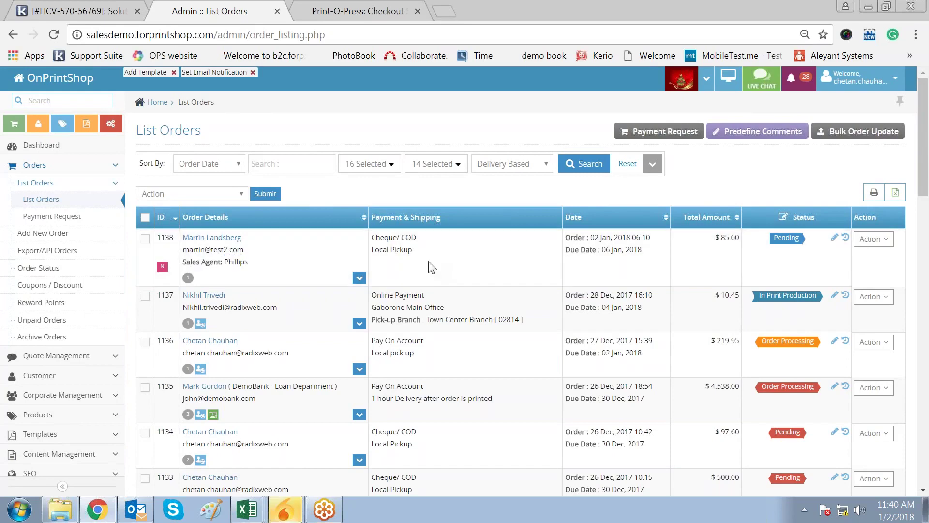
drag(722, 237, 739, 237)
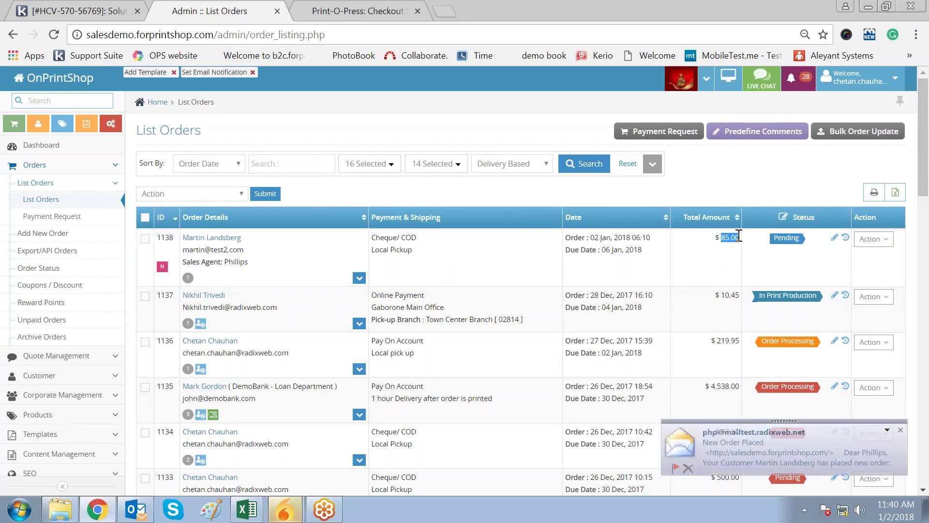
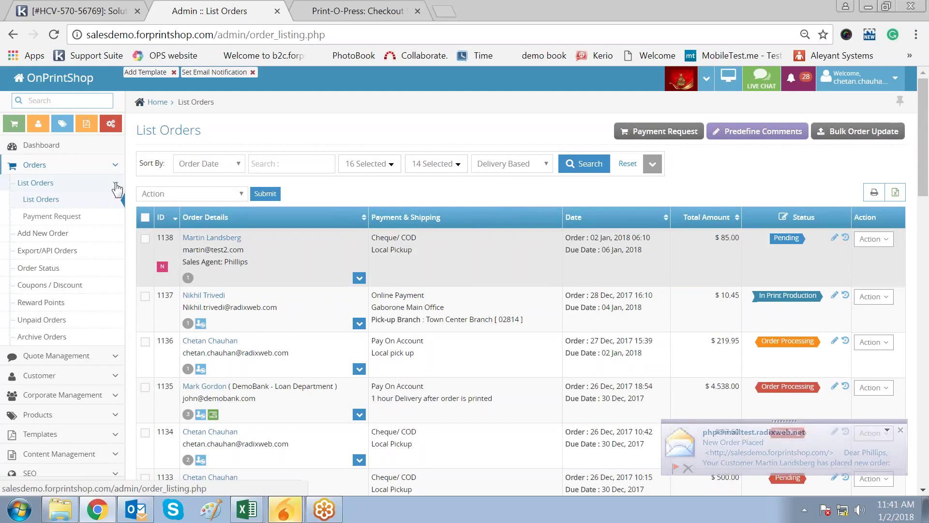
- Open the Manage Commission page for the sixth agent under Business Partners > Sales Agent
click(115, 183)
click(115, 165)
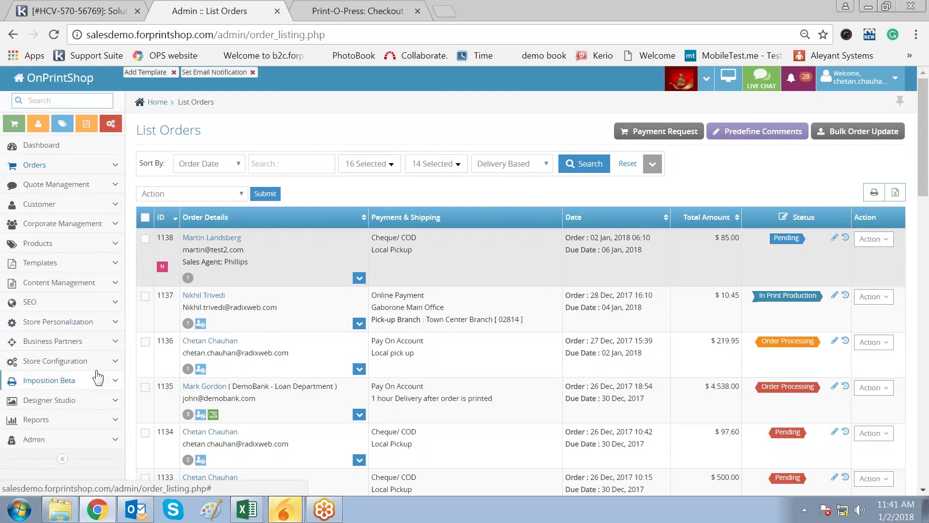
click(104, 343)
click(15, 378)
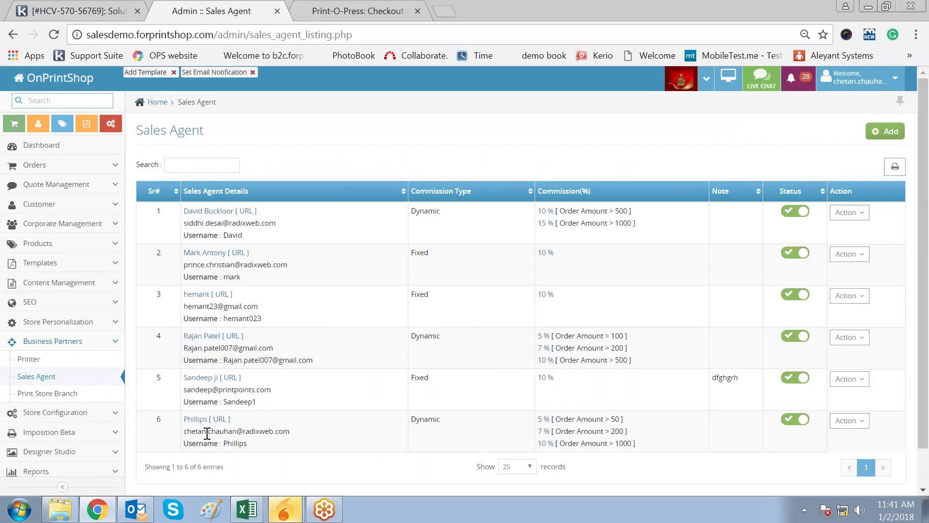
drag(200, 419, 231, 419)
click(847, 423)
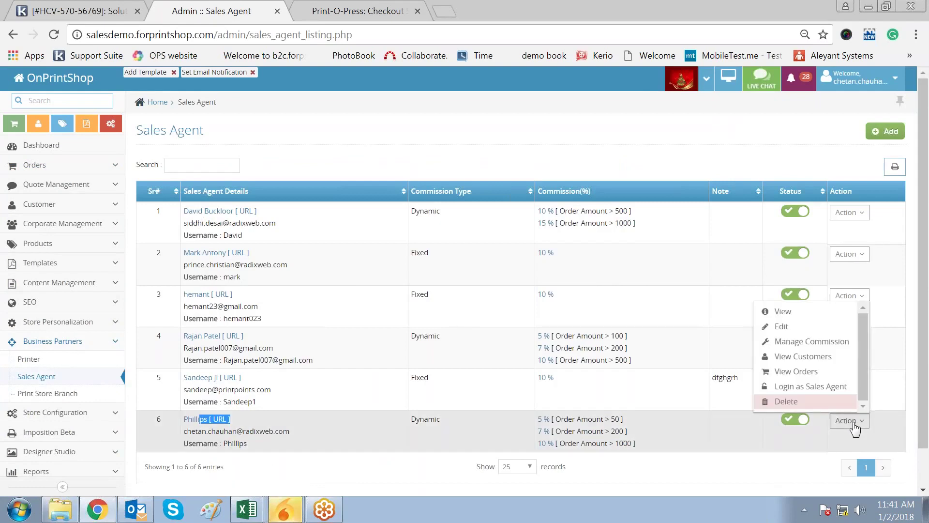
click(818, 341)
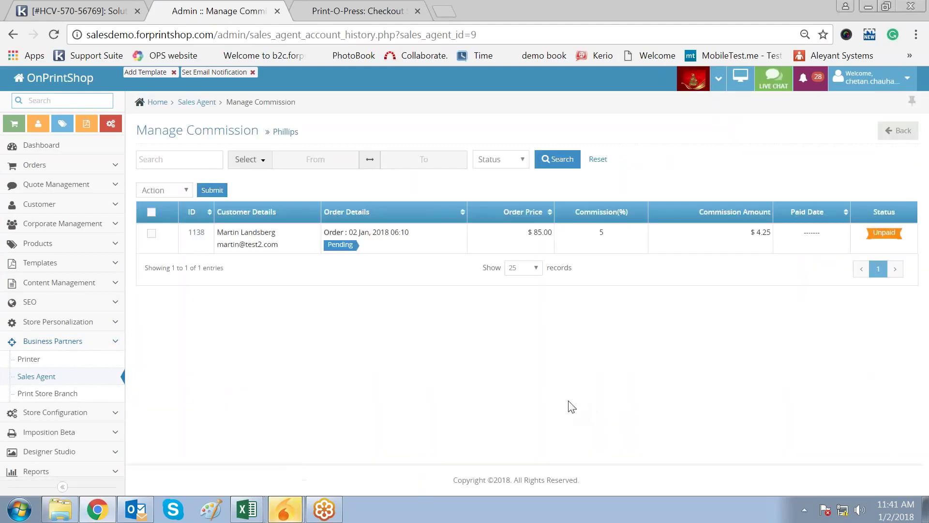
- Review the $85.00 order's 5%, $4.25 Unpaid commission without changes, then go back
double_click(764, 233)
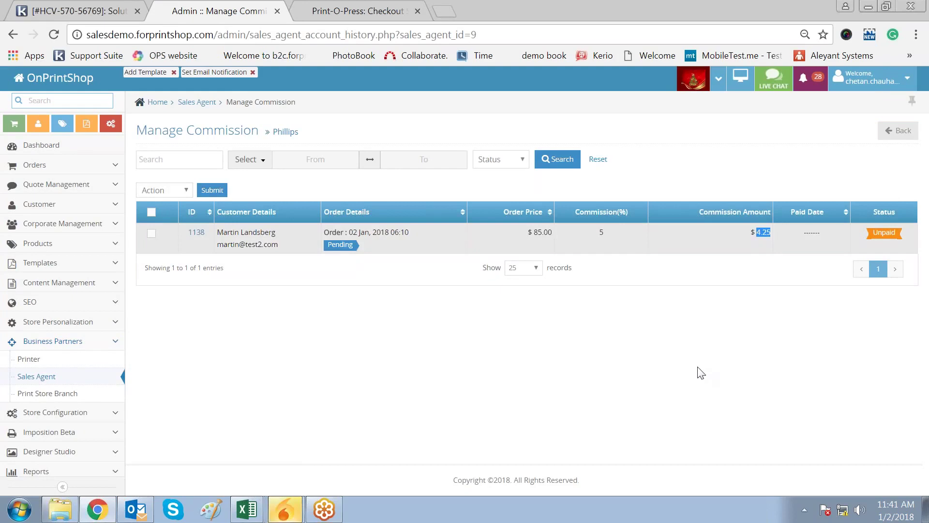
click(204, 223)
drag(225, 231, 276, 233)
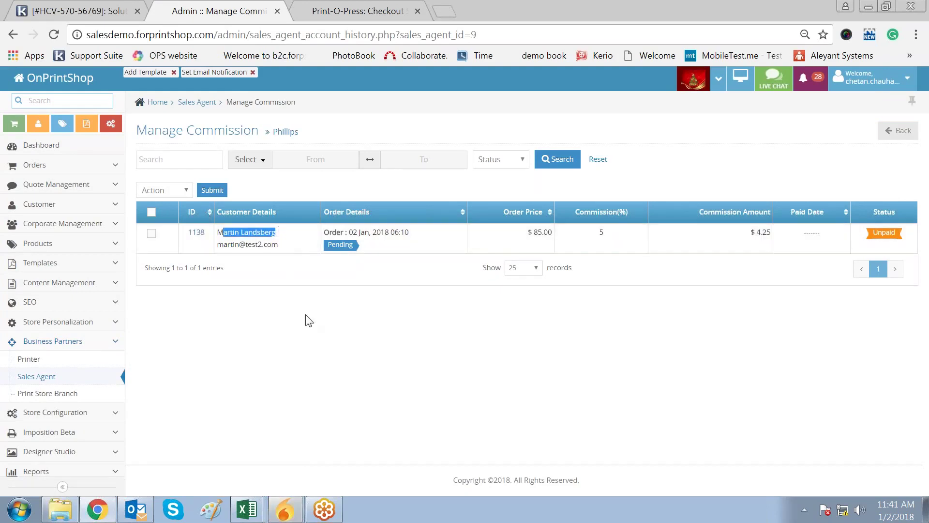
click(331, 347)
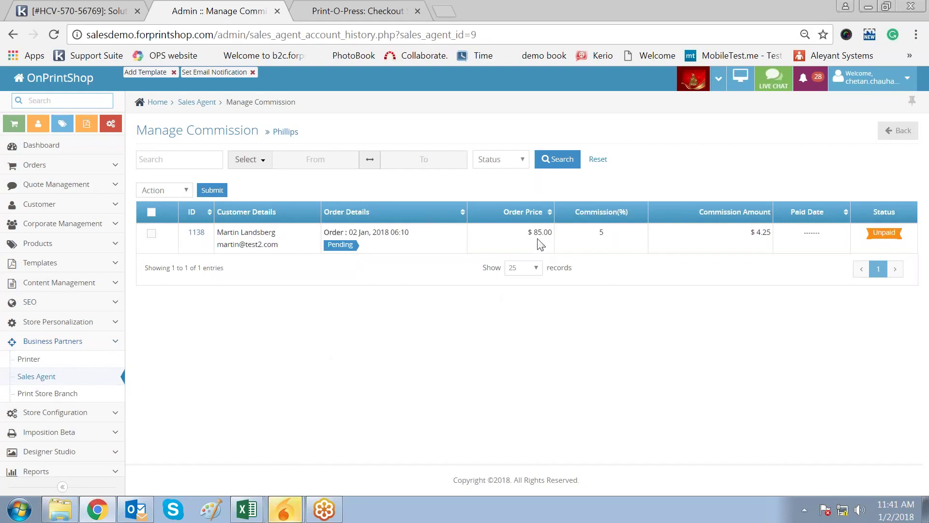
drag(534, 233, 549, 233)
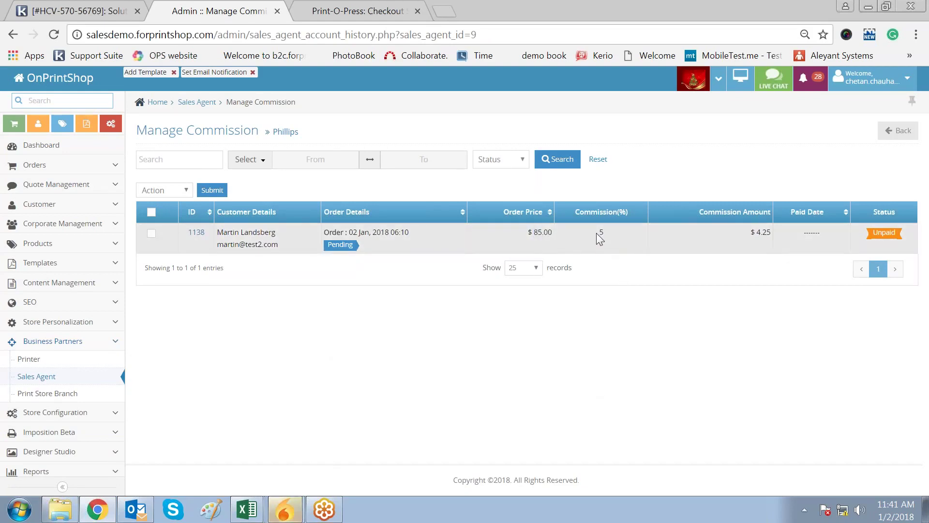
double_click(757, 232)
click(712, 382)
click(639, 394)
click(177, 190)
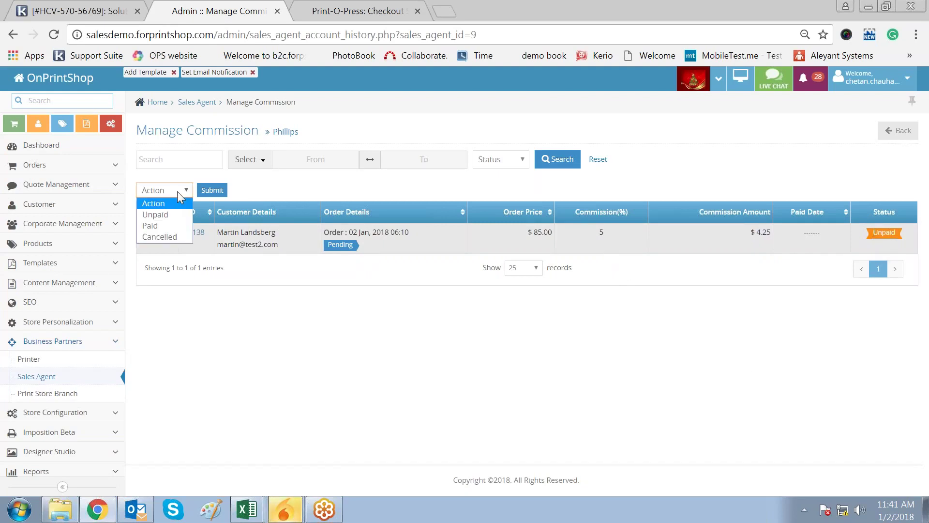
click(346, 397)
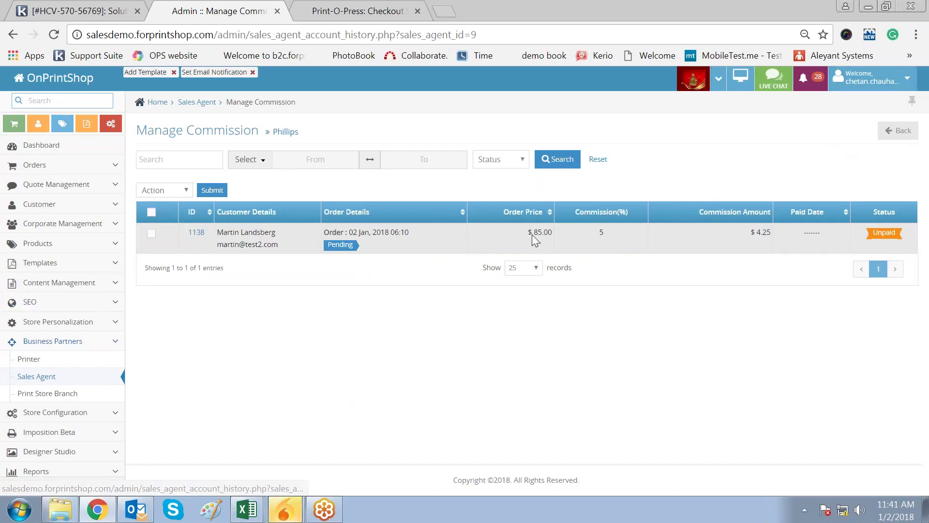
click(898, 131)
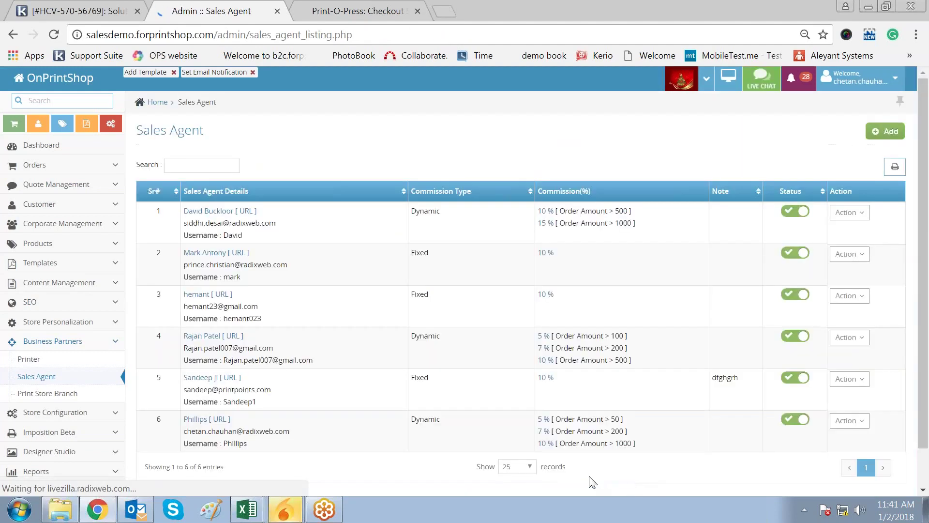
- Log in as the sixth sales agent, ending the admin session, and note the $4.25 unpaid amount
click(851, 421)
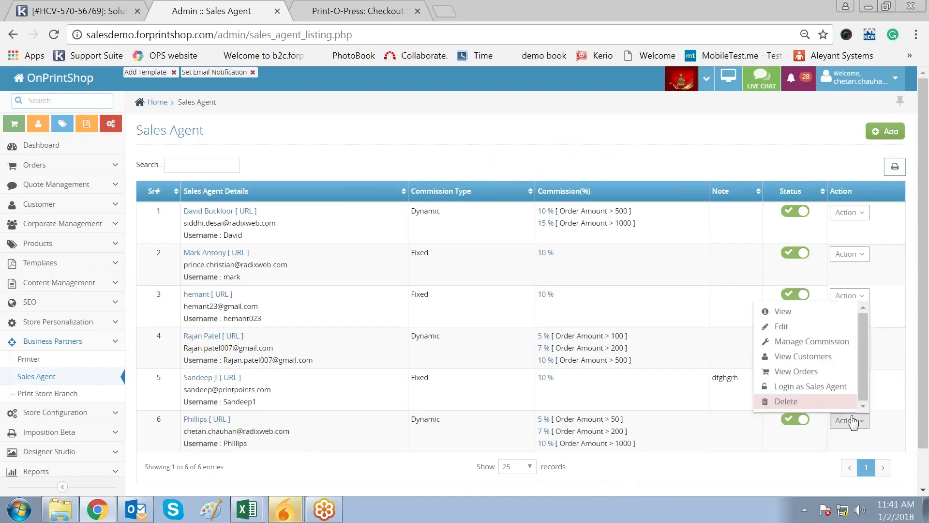
click(826, 387)
click(560, 127)
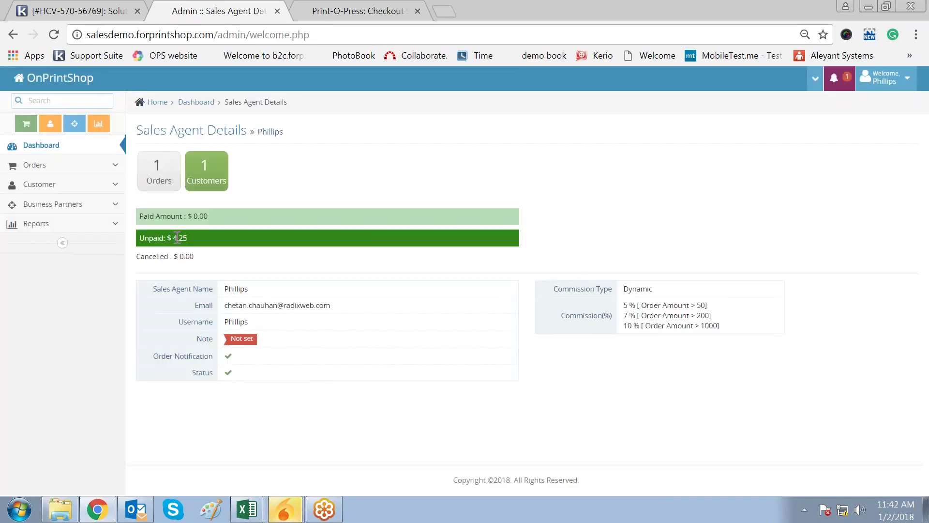
double_click(202, 237)
- Browse the agent's order items and customer section, then return to the dashboard showing $4.25 unpaid
click(158, 168)
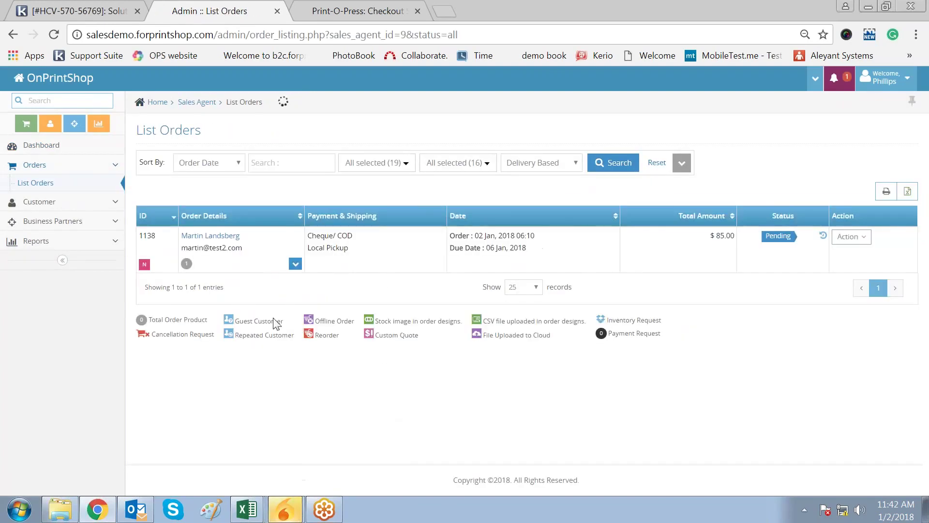
click(296, 264)
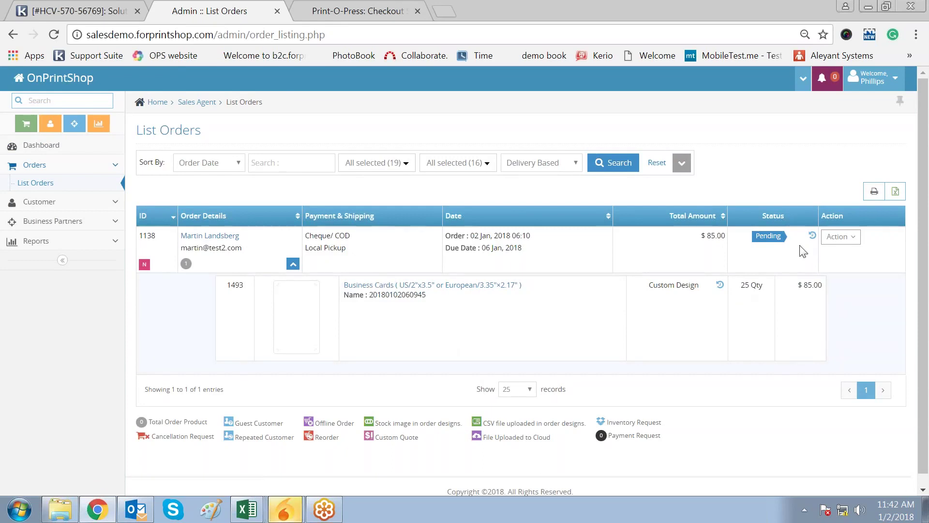
click(89, 201)
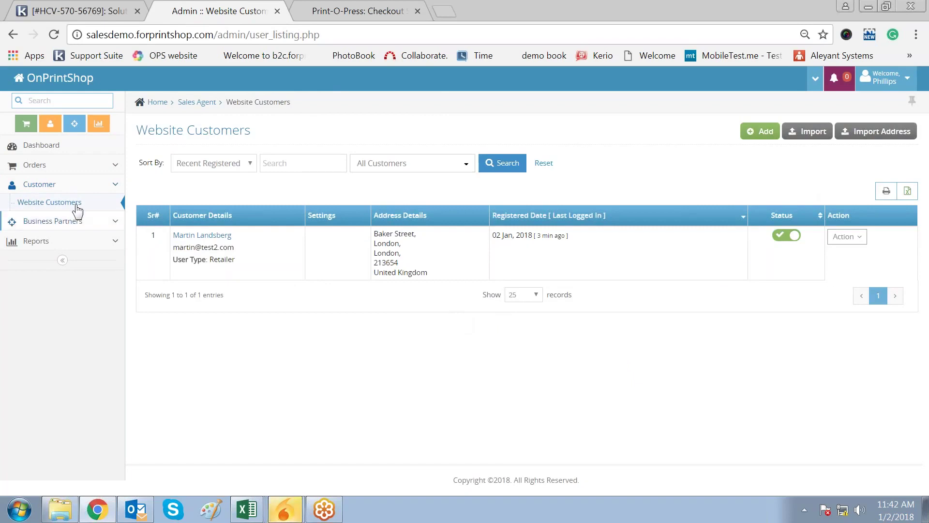
click(73, 147)
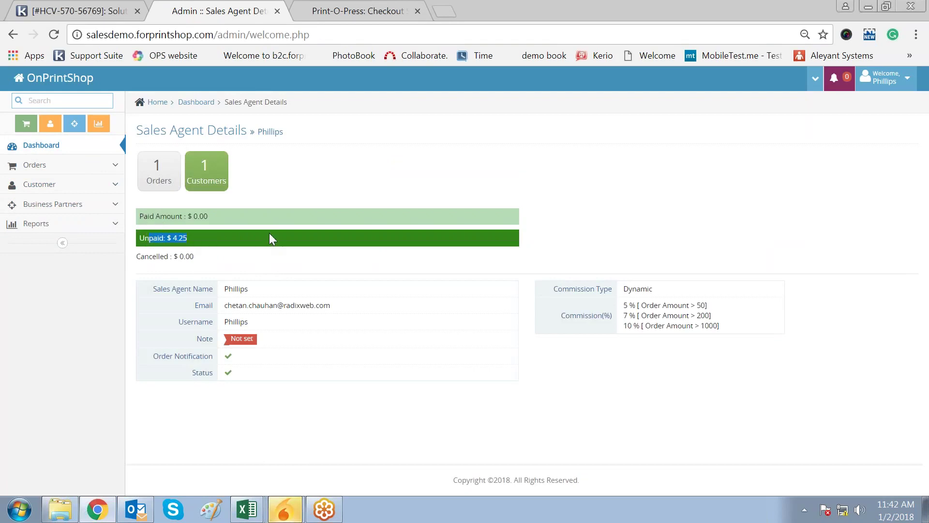
drag(262, 236, 172, 238)
- Log out of the sales agent session and sign back in to the admin panel
click(908, 82)
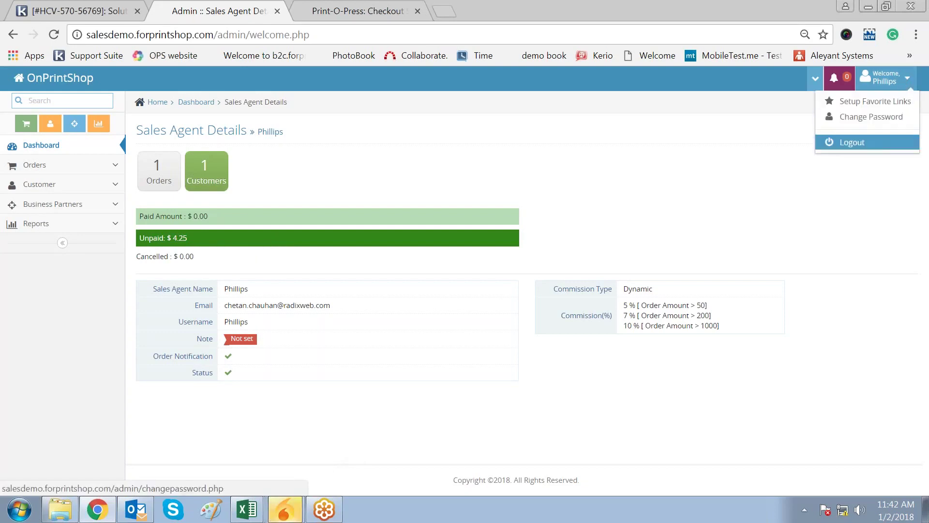
click(875, 143)
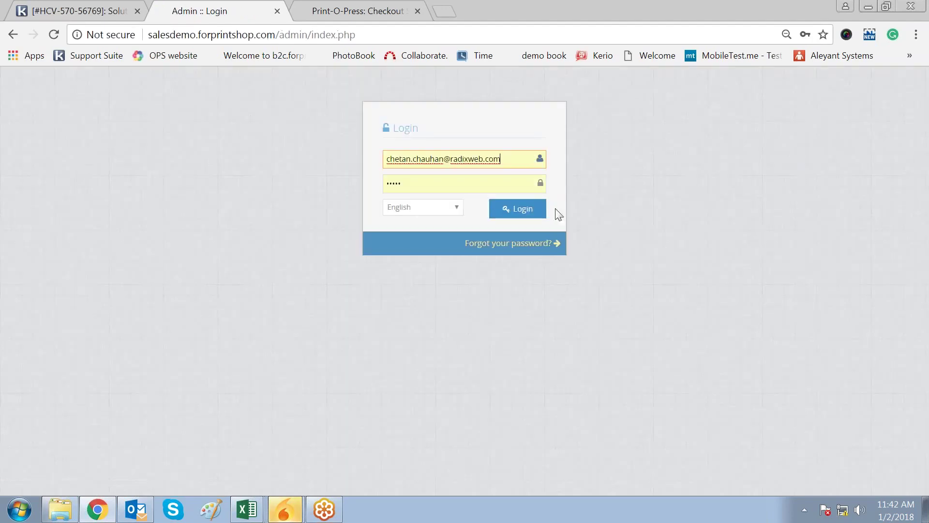
click(527, 209)
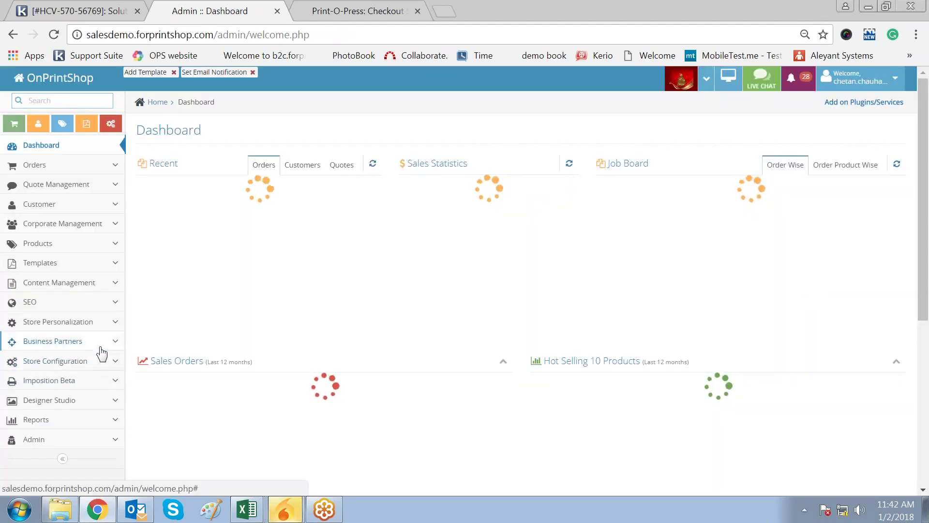
- Open Manage Commission for the last agent in Business Partners > Sales Agent
click(116, 342)
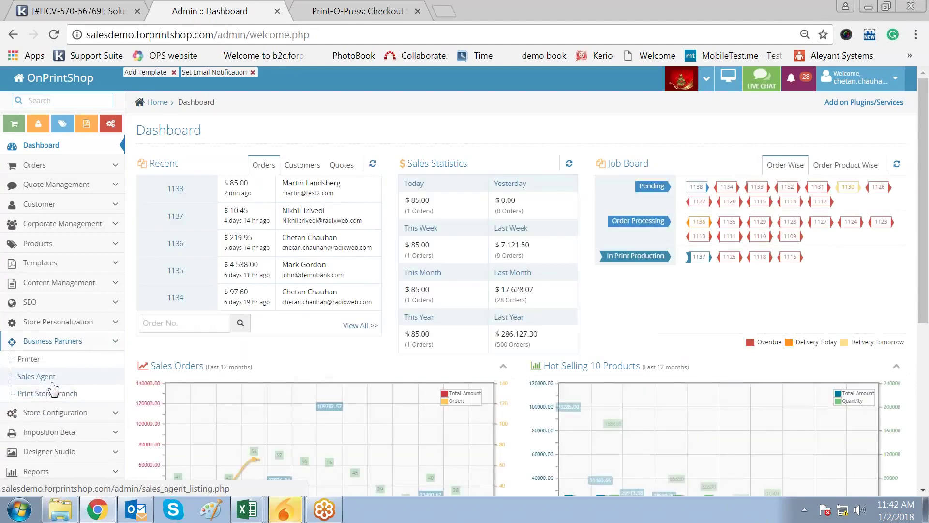
click(36, 376)
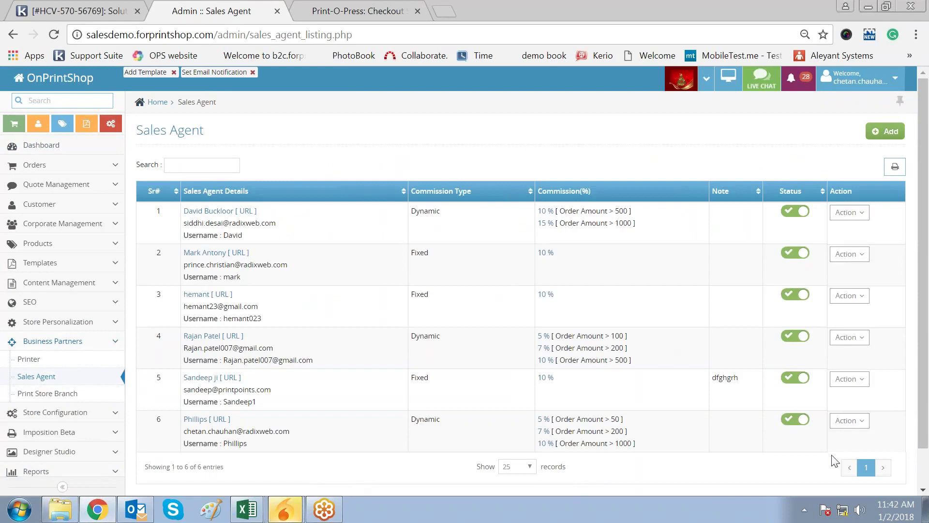
click(849, 421)
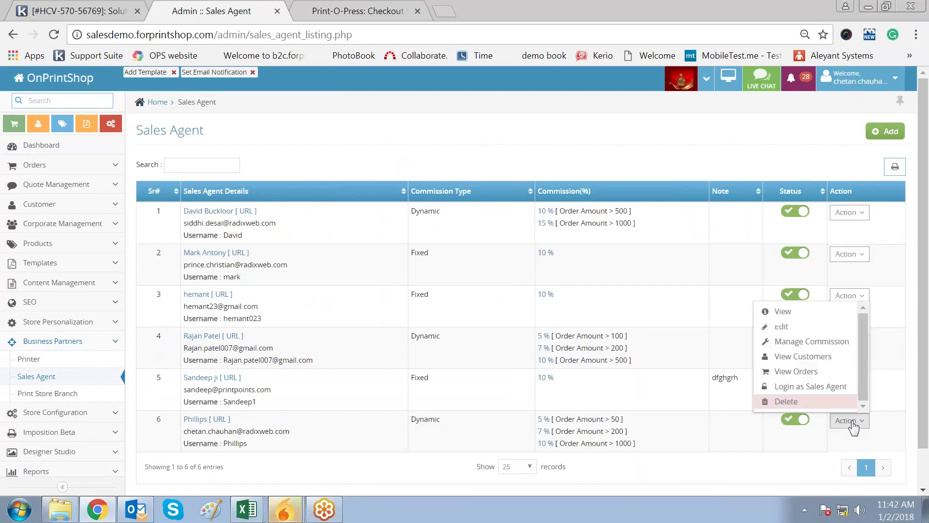
click(819, 342)
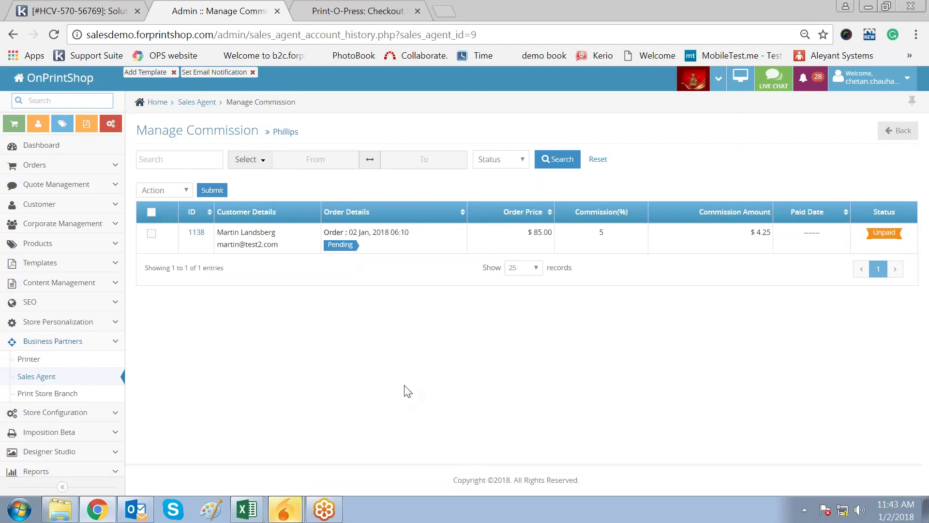
- Mark the $4.25 commission on the $85.00 order as Paid, then return to the sales agent list
click(151, 234)
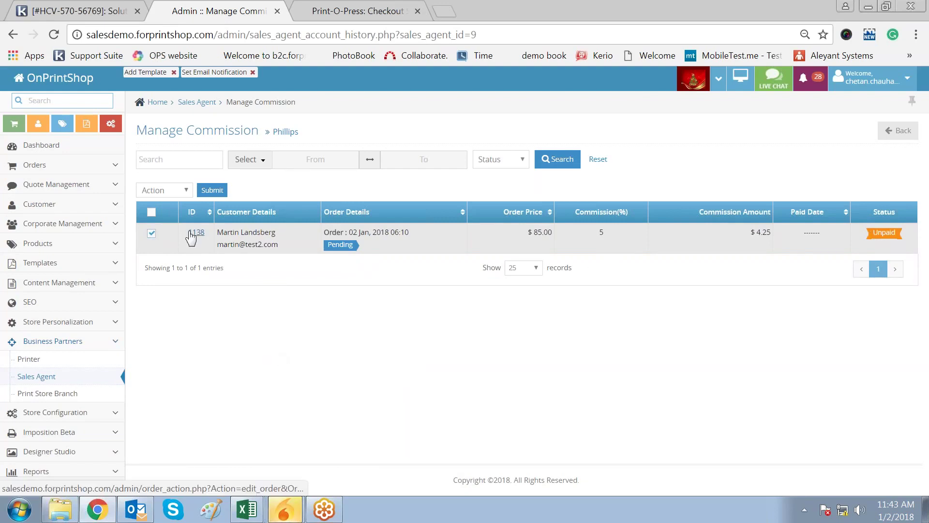
click(177, 190)
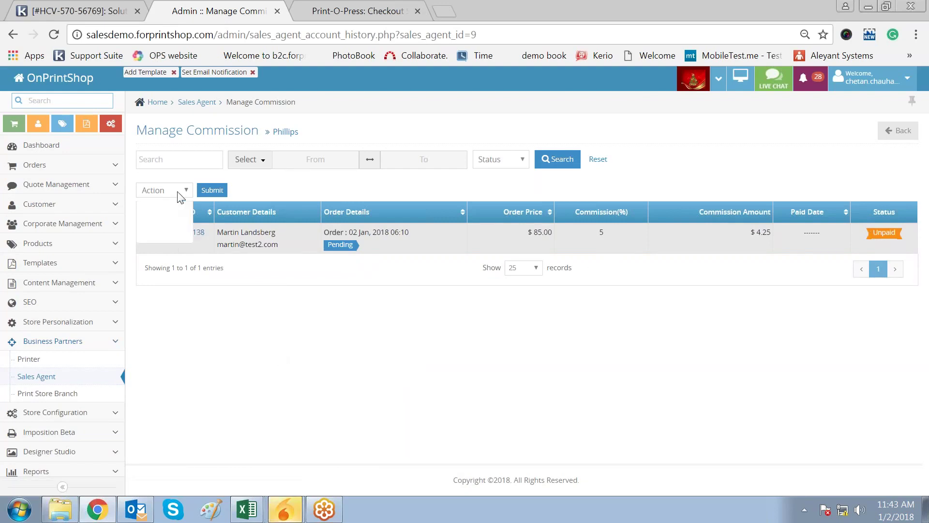
click(170, 224)
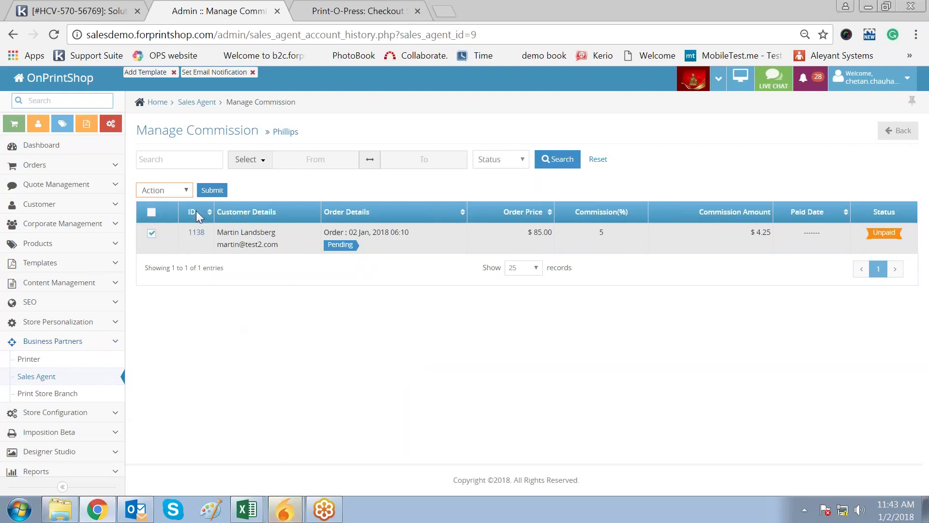
click(209, 190)
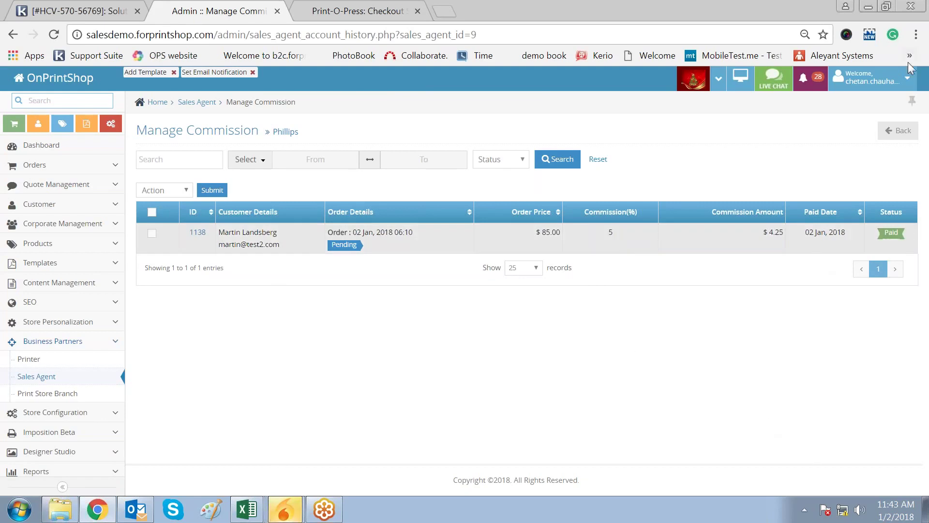
click(48, 378)
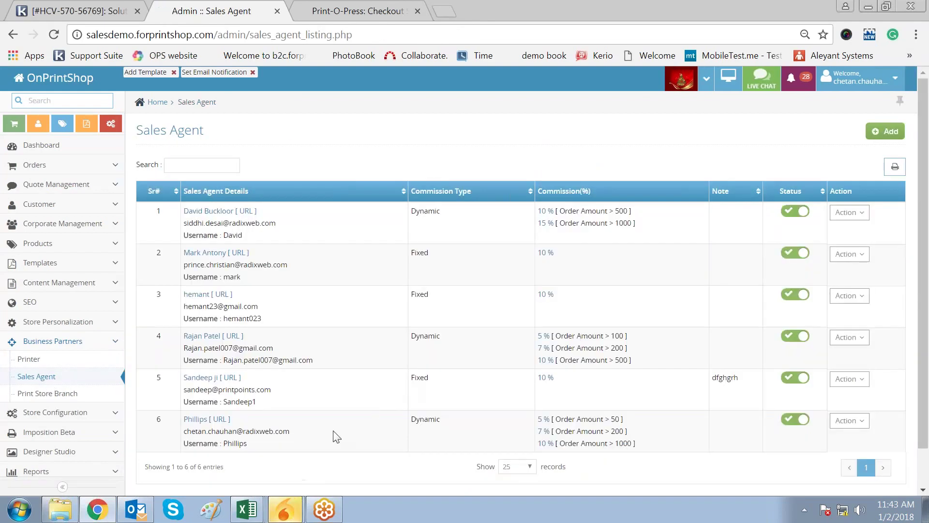
- Log in as the last sales agent and check the dashboard's Paid $4.25, Unpaid $0.00
click(851, 424)
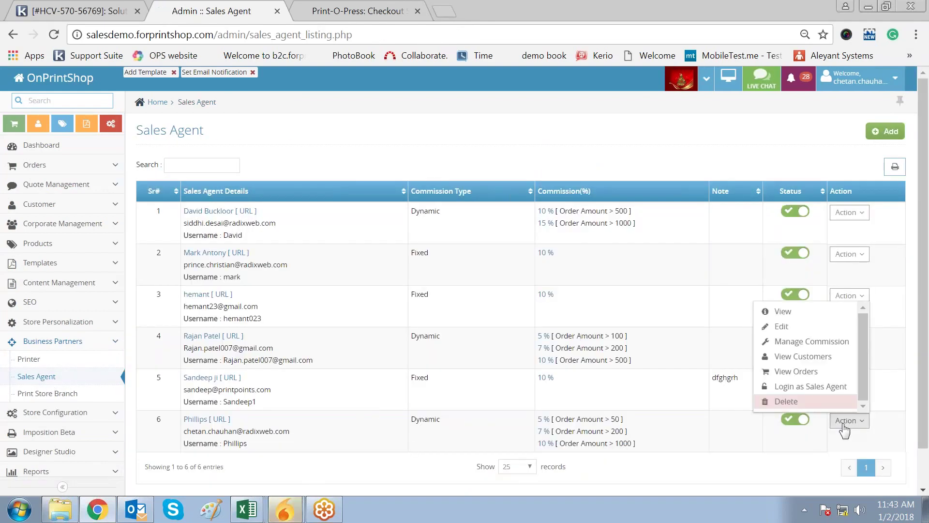
click(816, 387)
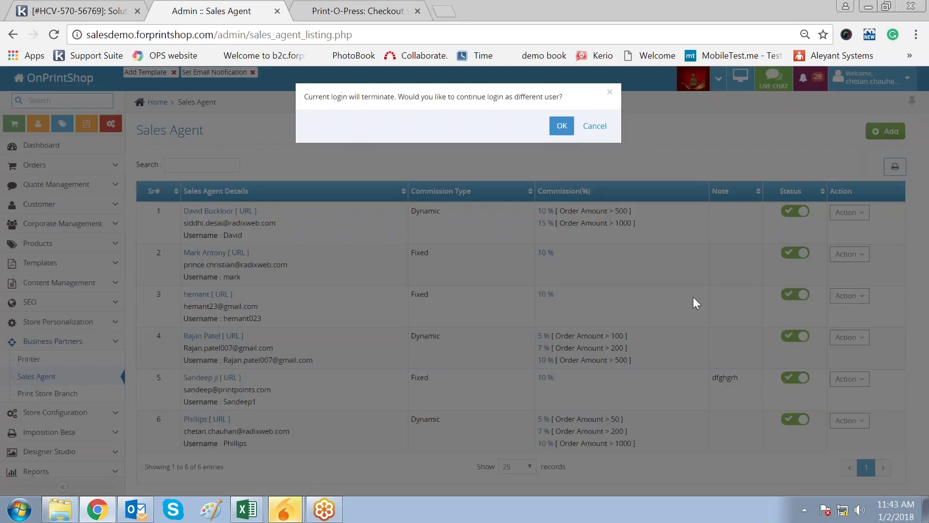
click(562, 125)
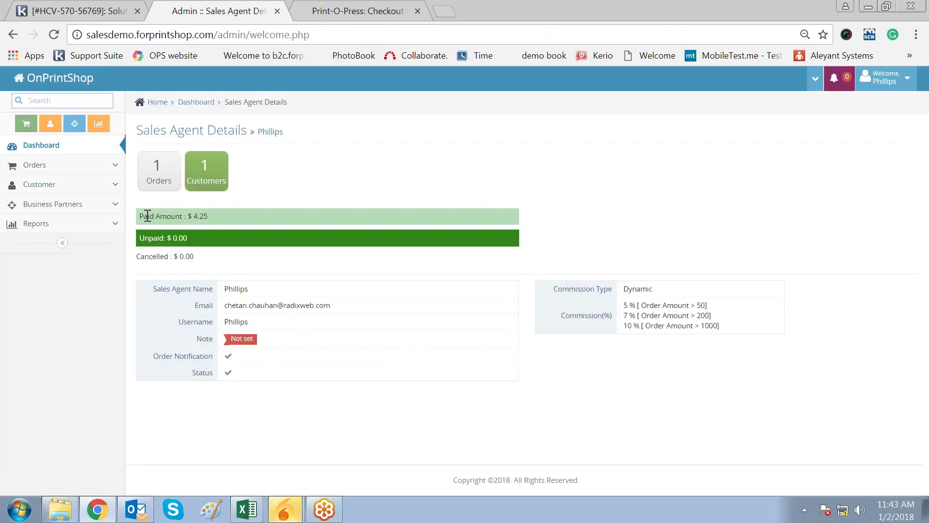
triple_click(215, 219)
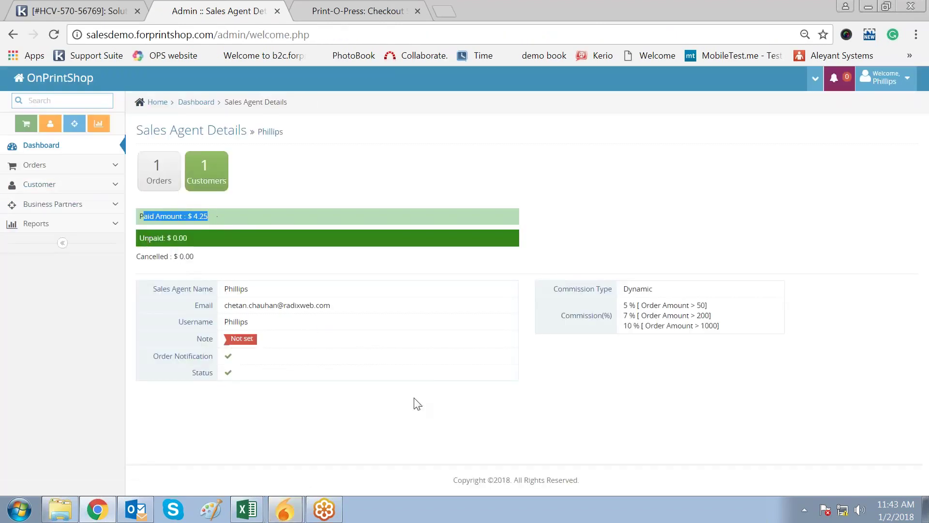
click(452, 441)
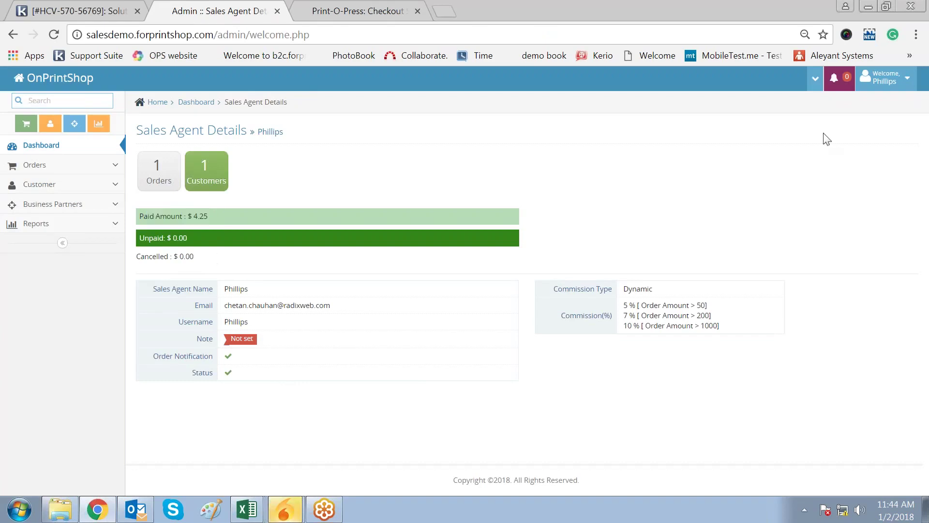